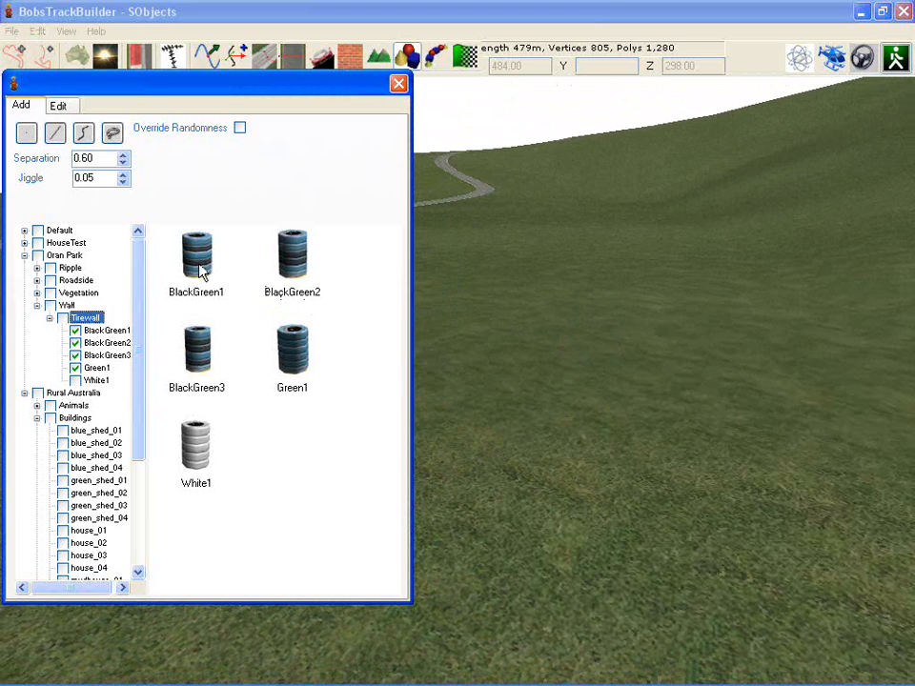
Place a straight line of BlackGreen and Green tire stacks across the grass and shift individual stacks out of line.
drag(575, 473, 773, 349)
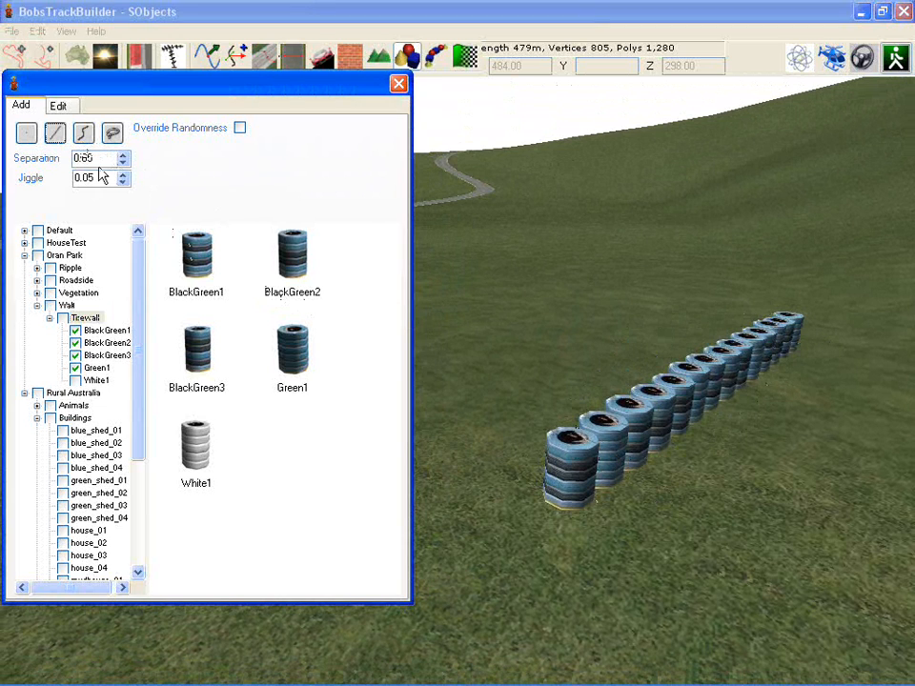
click(58, 105)
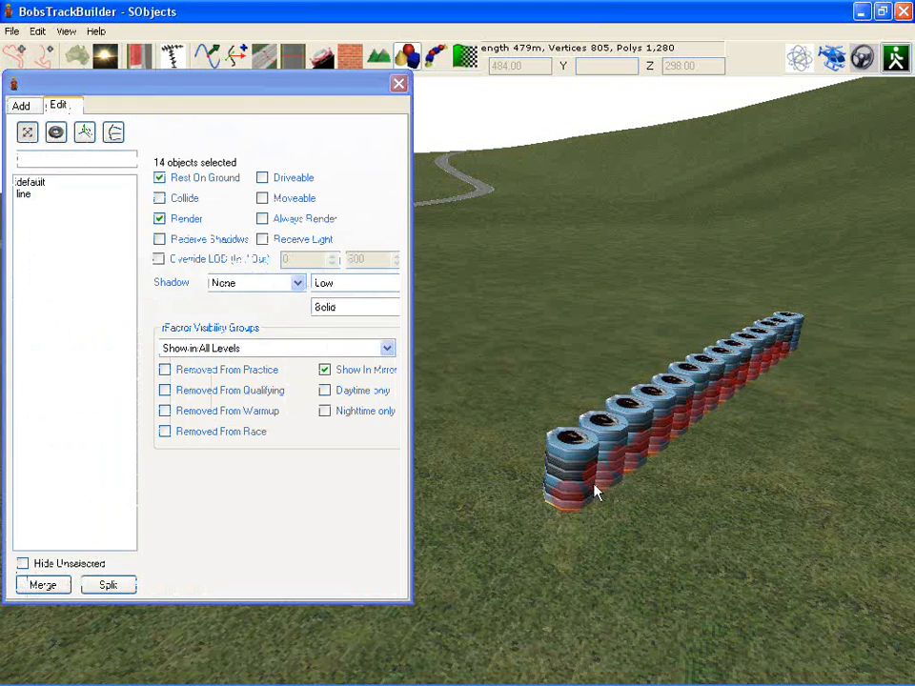
drag(574, 489, 528, 461)
drag(615, 468, 719, 374)
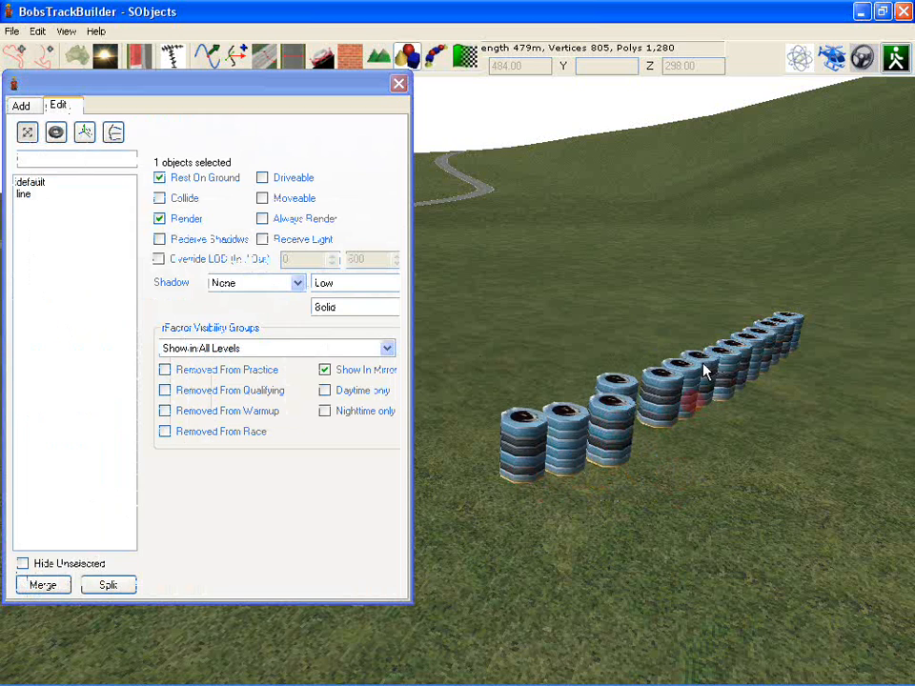
Delete all the individually placed tire stacks.
key(ctrl+a)
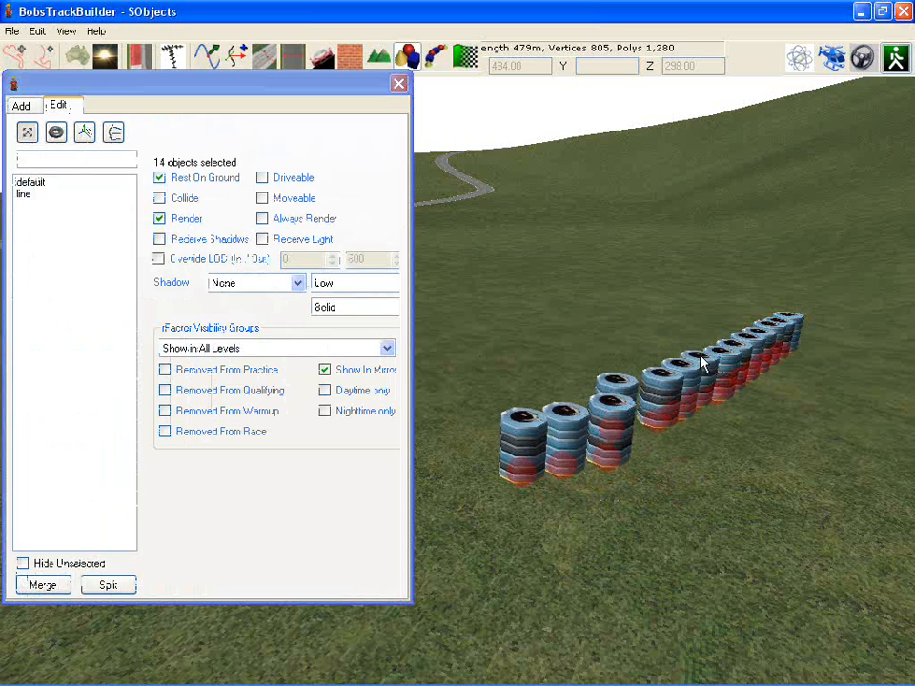
key(Delete)
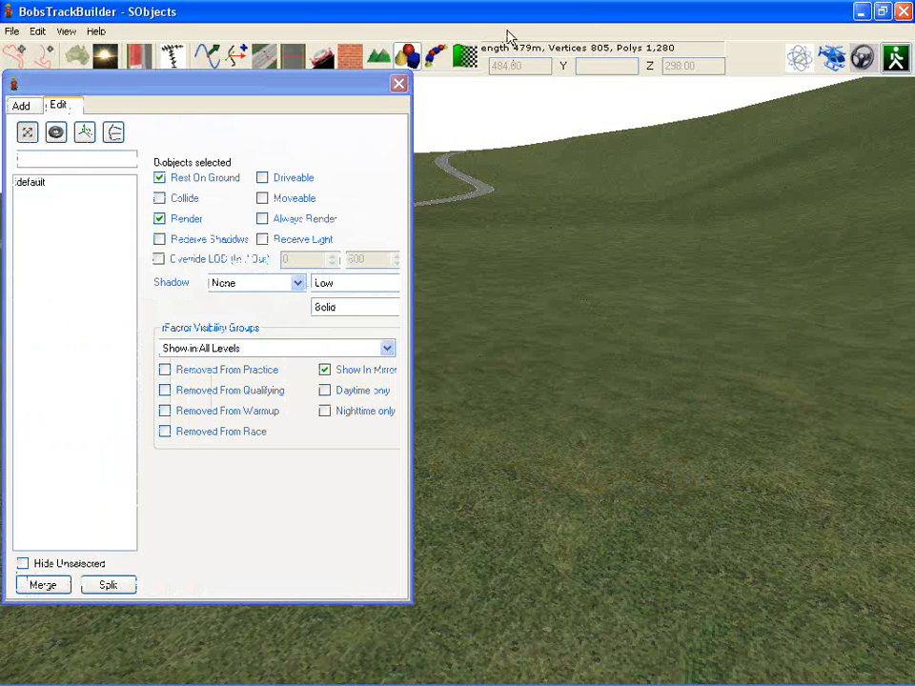
Lay a BlackGreen1 tirewall string across the grass as a curve with four control points.
click(433, 56)
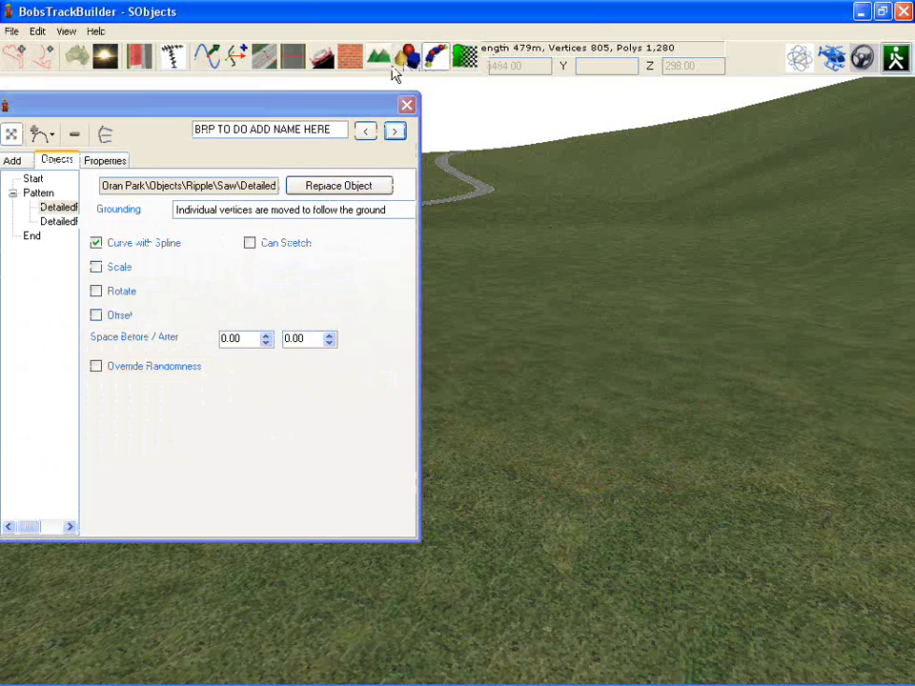
click(11, 160)
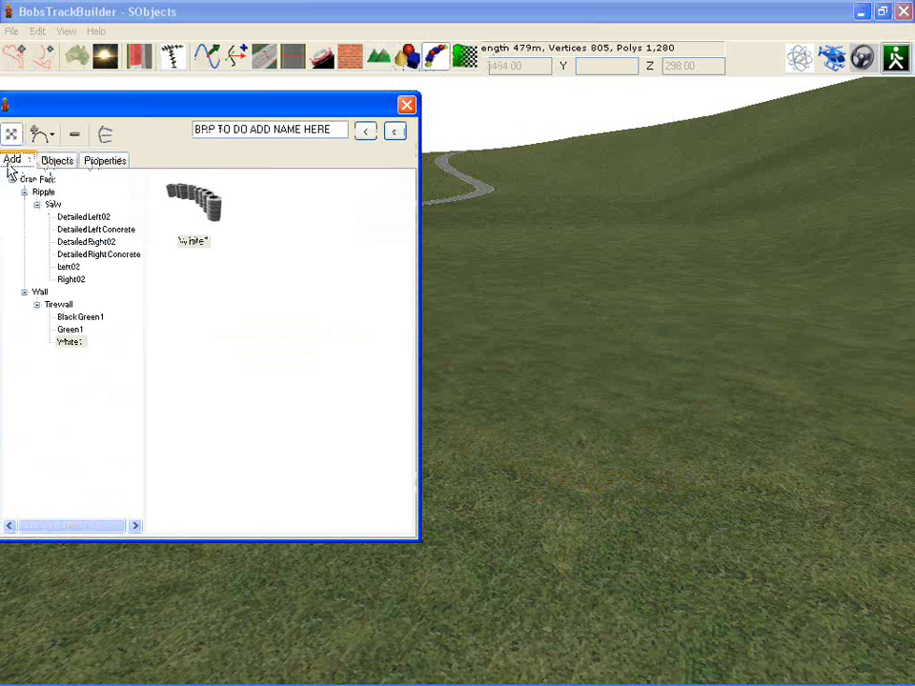
click(79, 318)
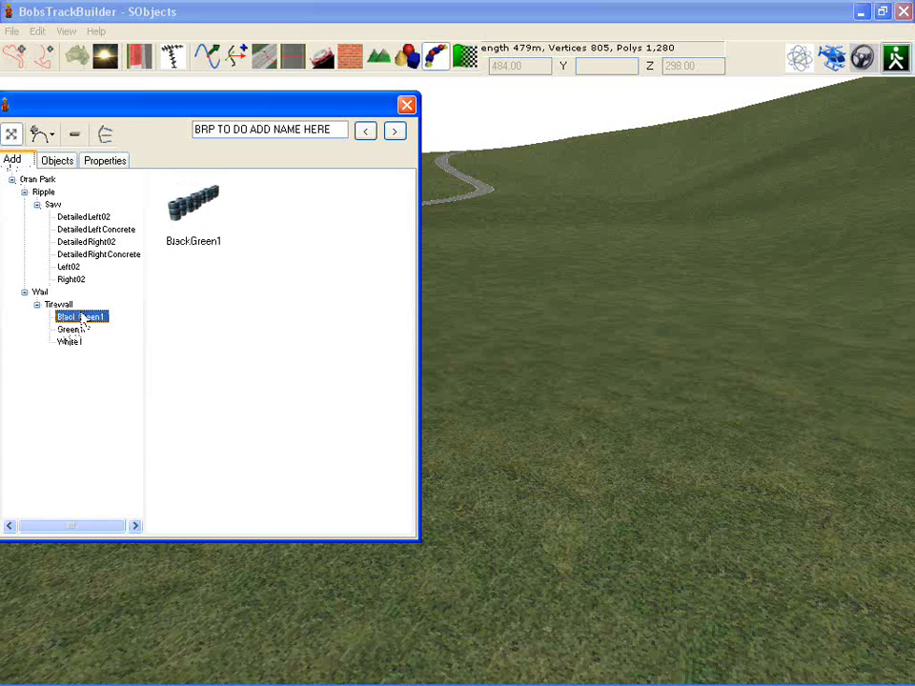
click(204, 221)
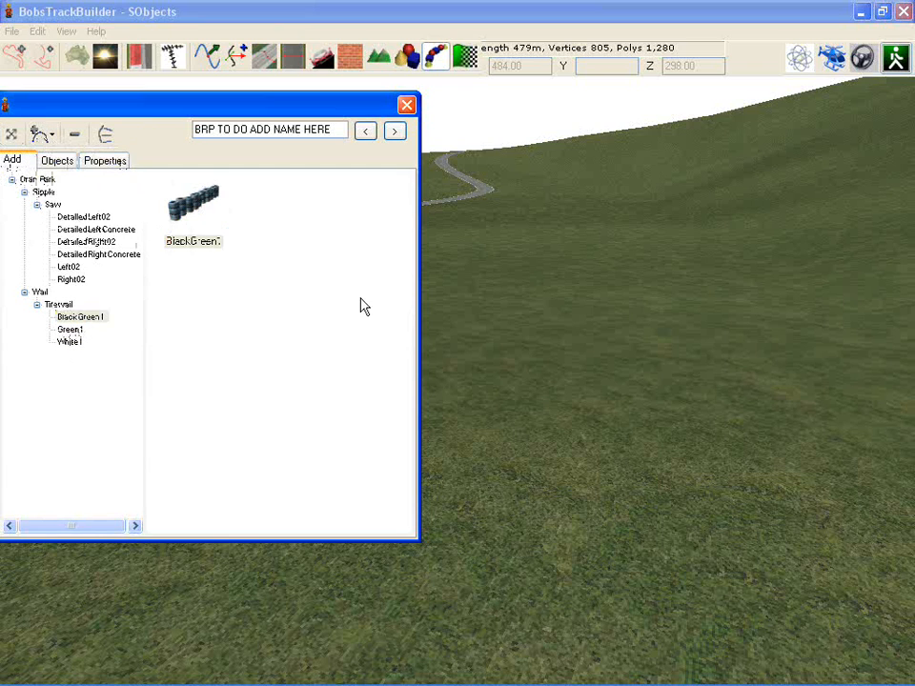
click(42, 134)
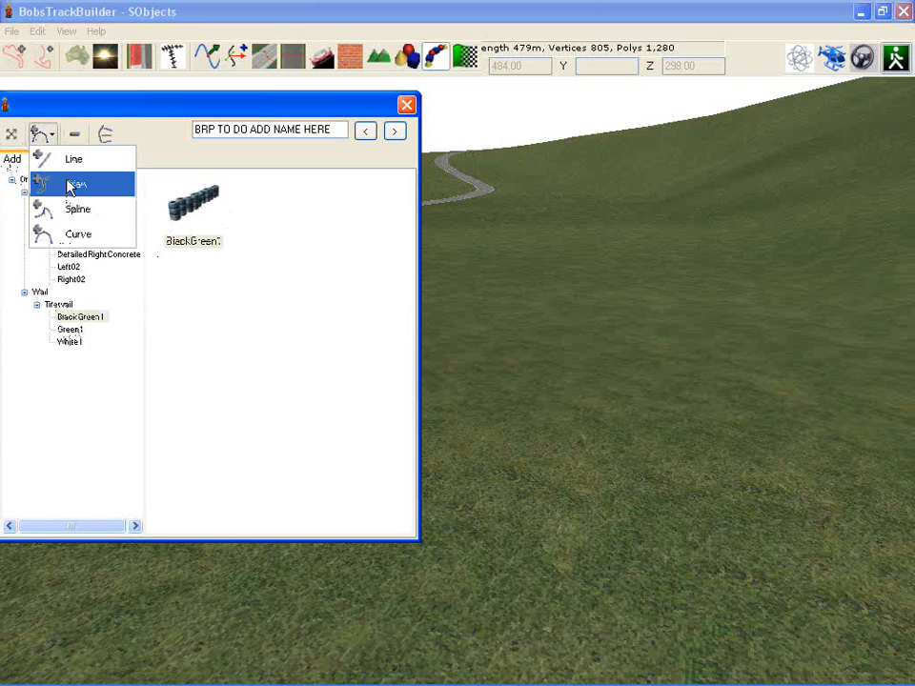
click(77, 236)
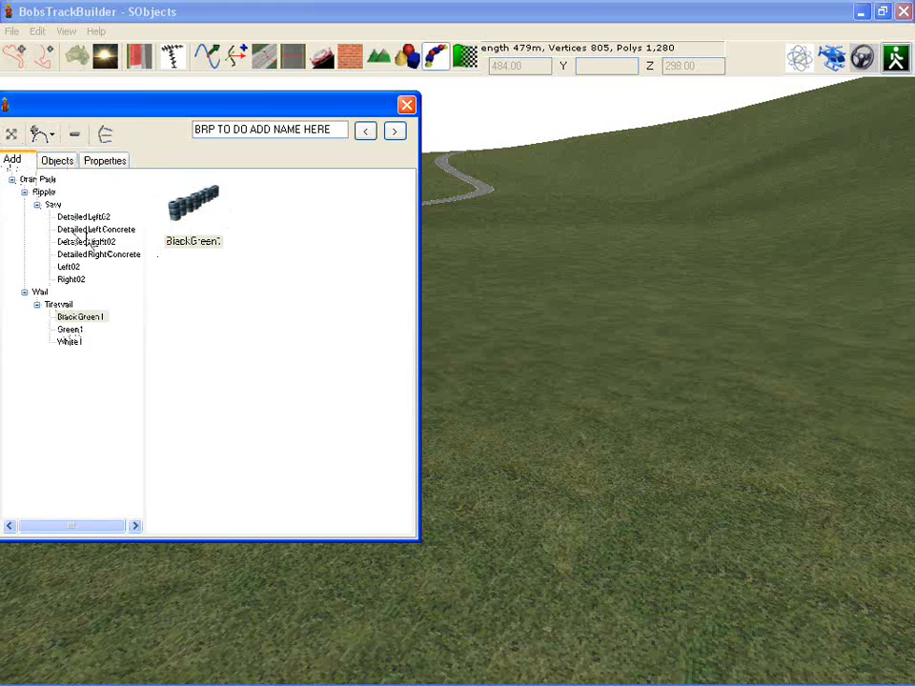
click(648, 572)
click(599, 433)
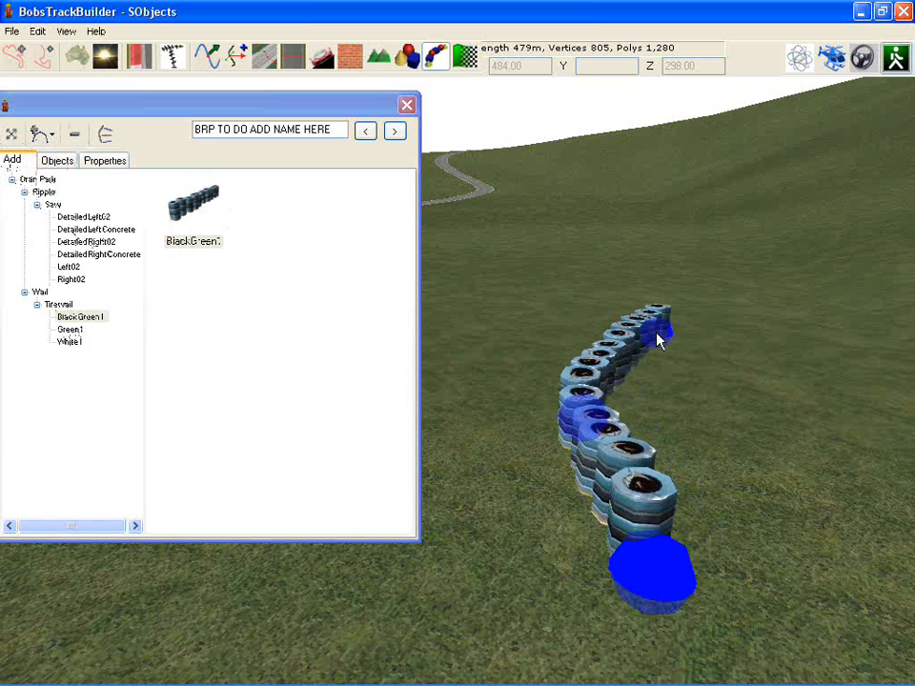
click(658, 335)
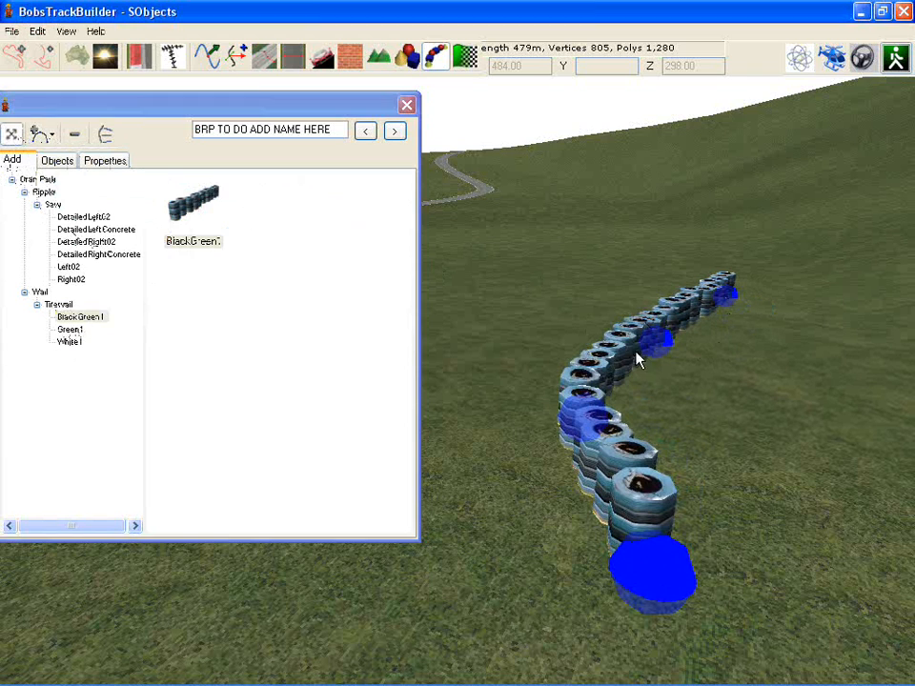
Reshape the tire wall's curve by moving its middle control points.
drag(656, 351, 646, 340)
drag(595, 416, 735, 436)
click(57, 160)
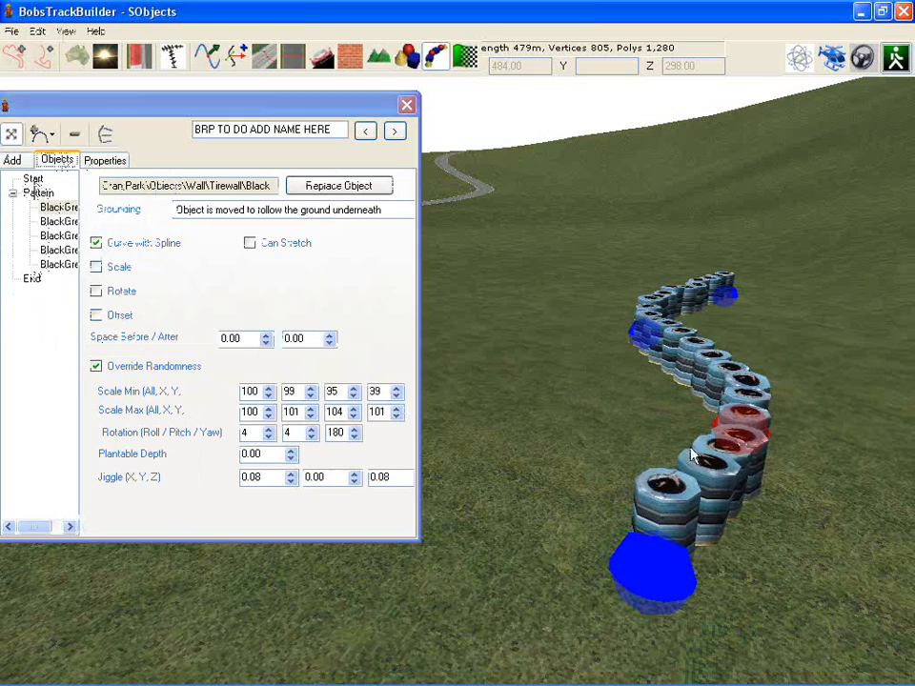
right_drag(729, 434, 631, 349)
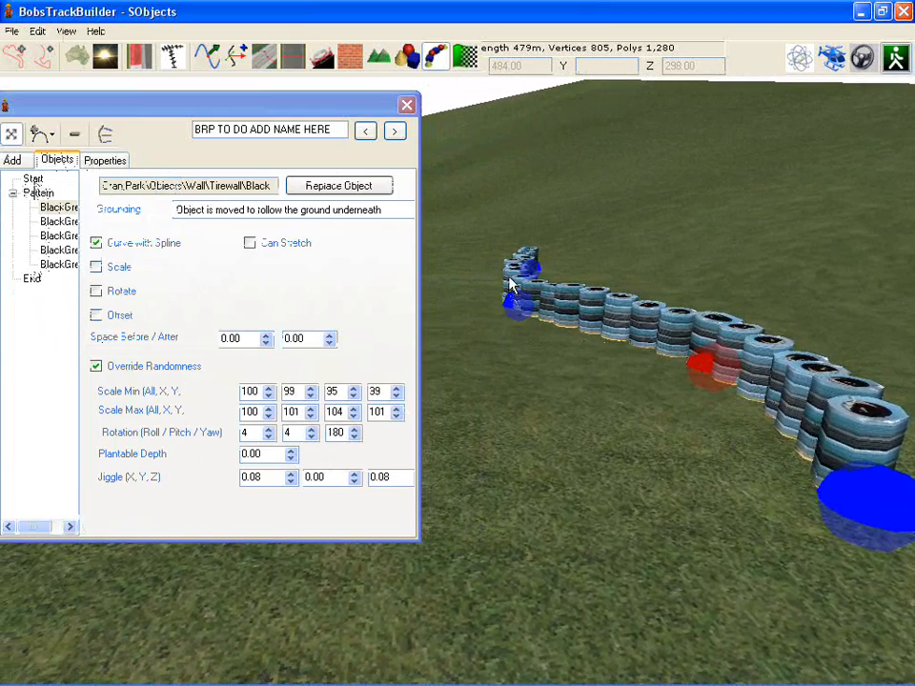
right_drag(519, 310, 621, 301)
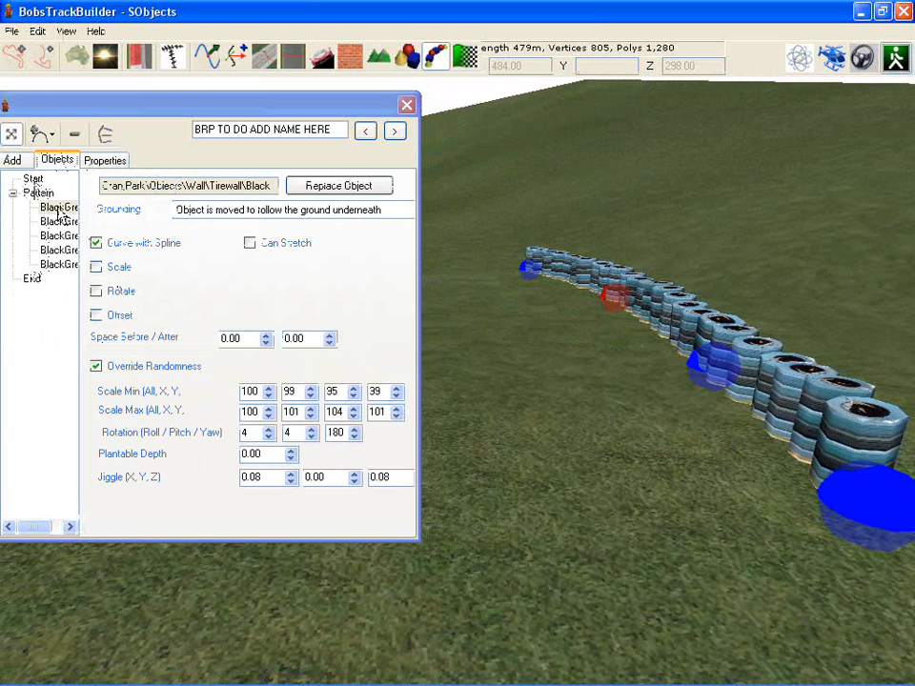
Replace the first object in the tire wall's repeating pattern with the Oran Park White1 tire stack.
click(59, 208)
click(345, 188)
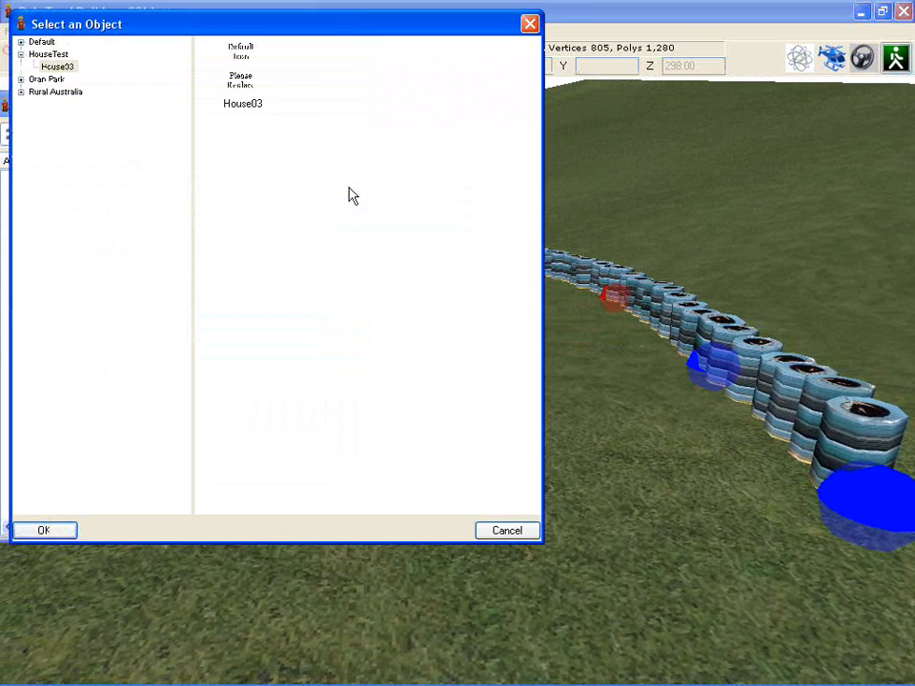
click(54, 91)
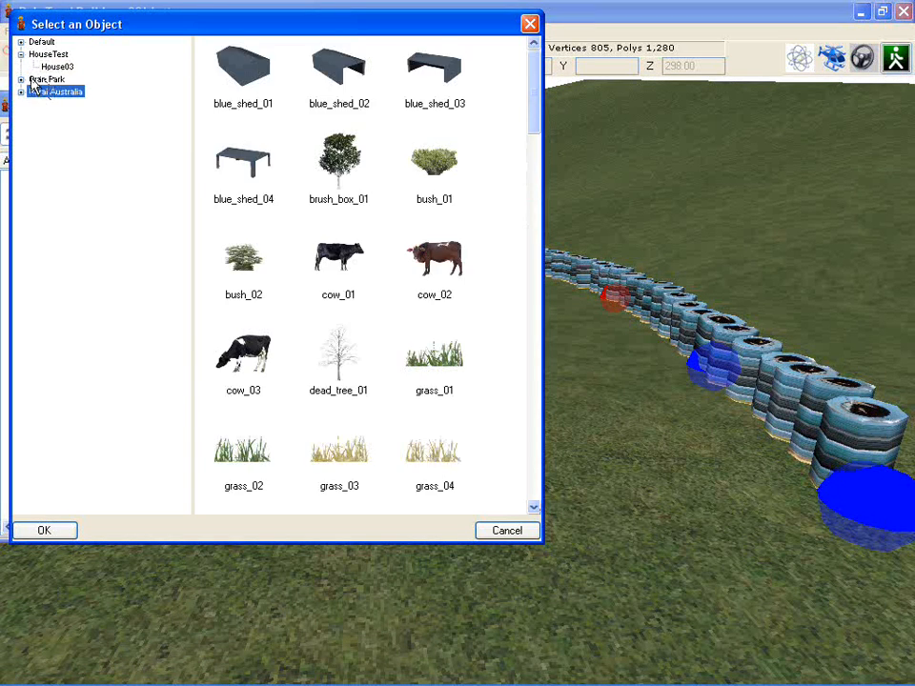
click(45, 79)
click(21, 79)
click(48, 129)
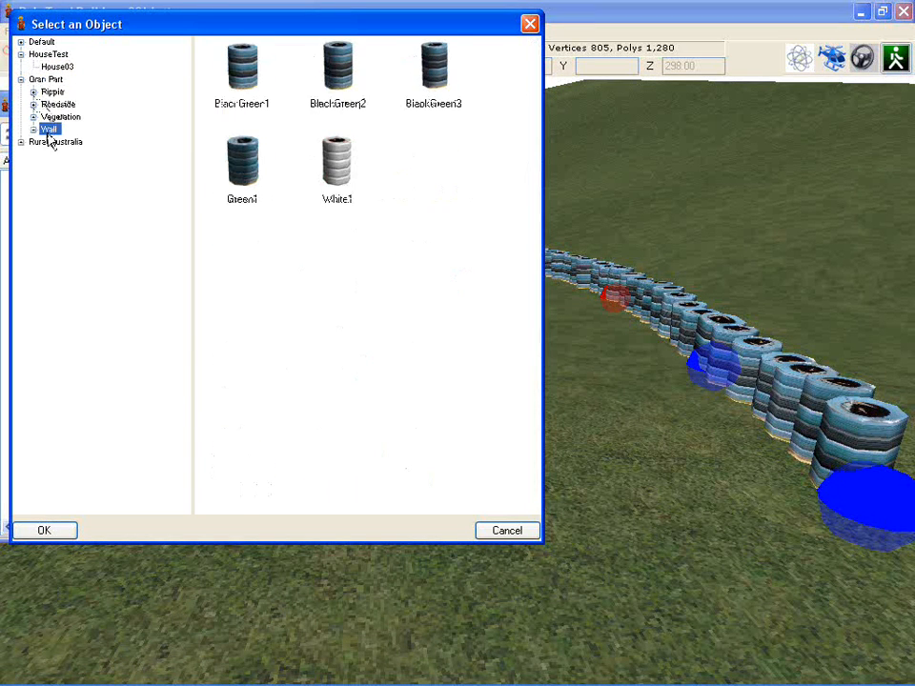
click(354, 182)
click(44, 529)
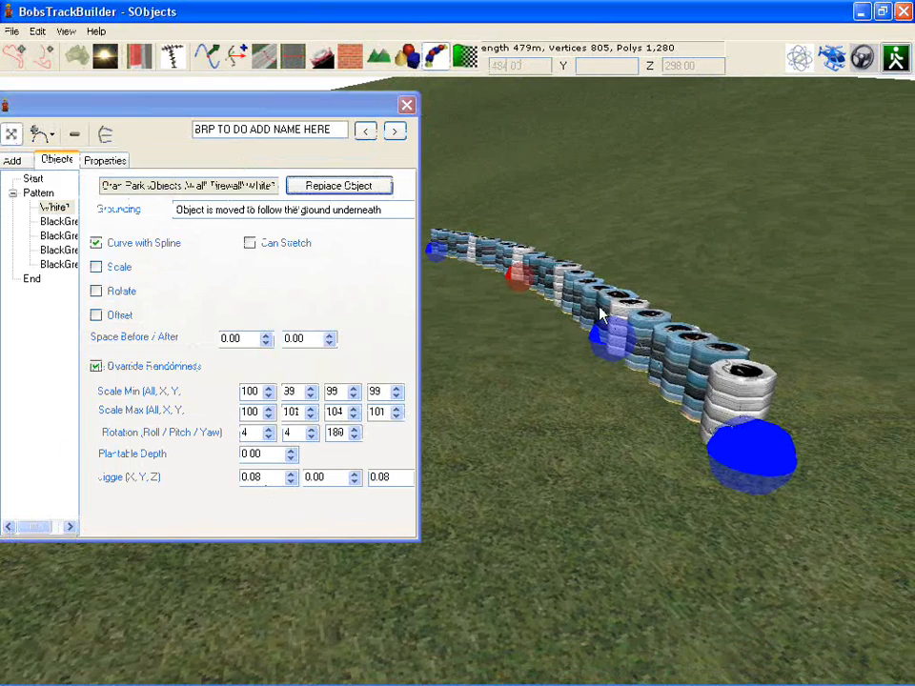
Turn off Override Randomness for the tire wall's entire pattern.
key(Left)
key(Up)
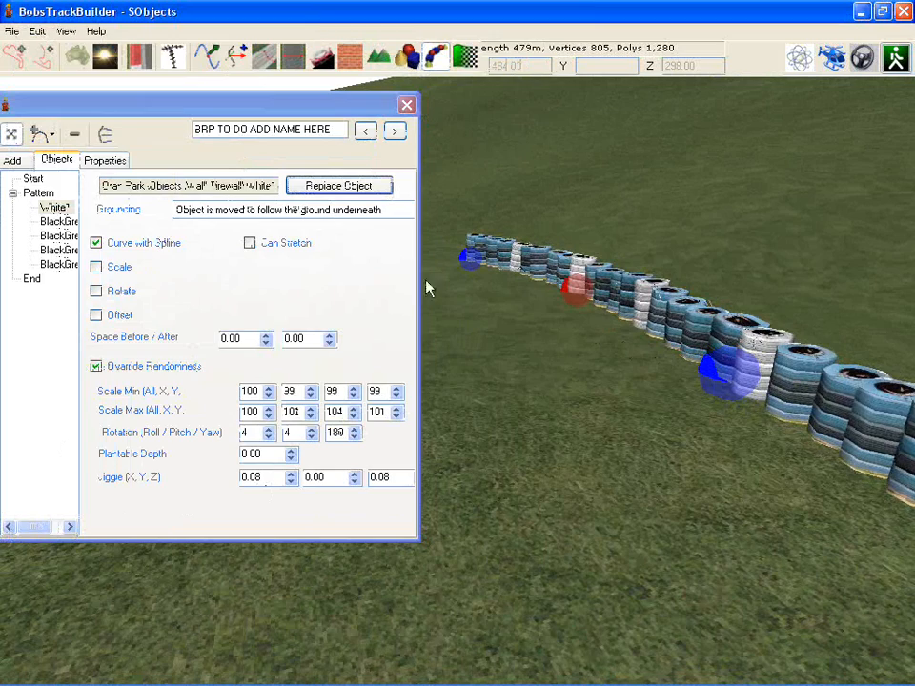
mouse_move(531, 299)
right_down()
mouse_move(578, 309)
mouse_move(549, 300)
right_up()
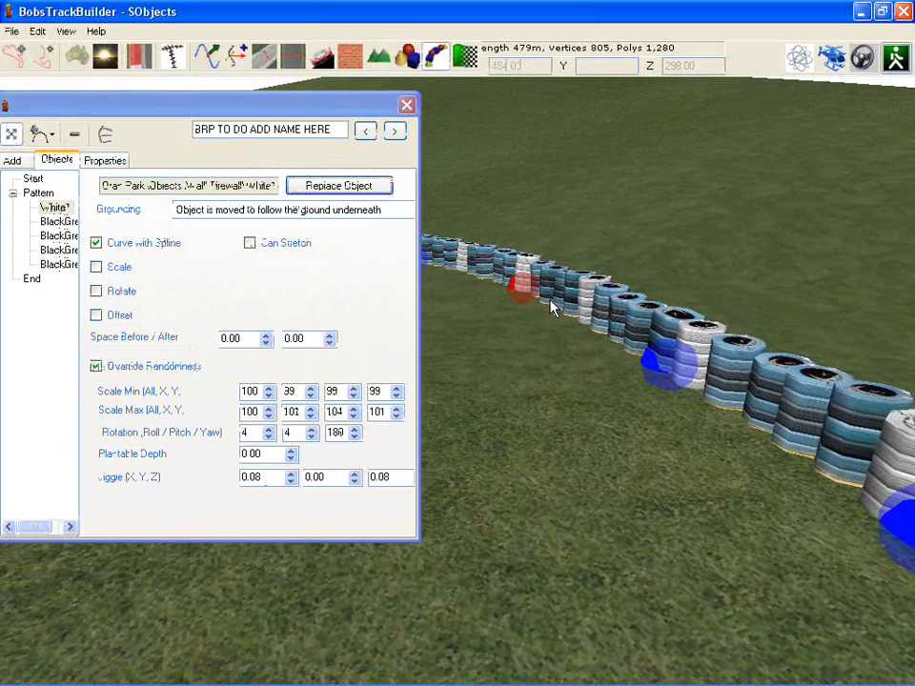
click(42, 195)
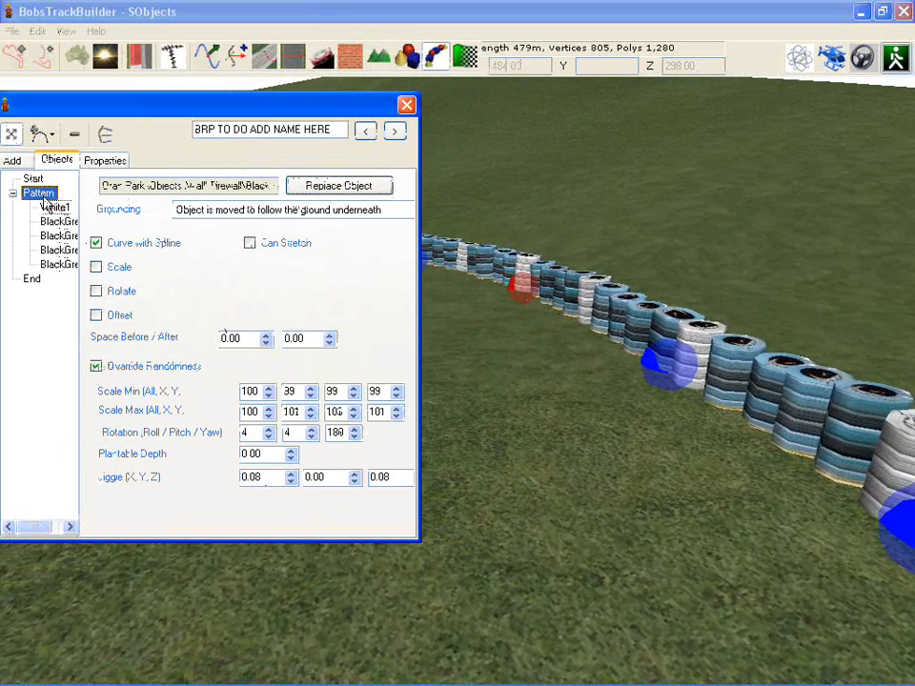
click(141, 369)
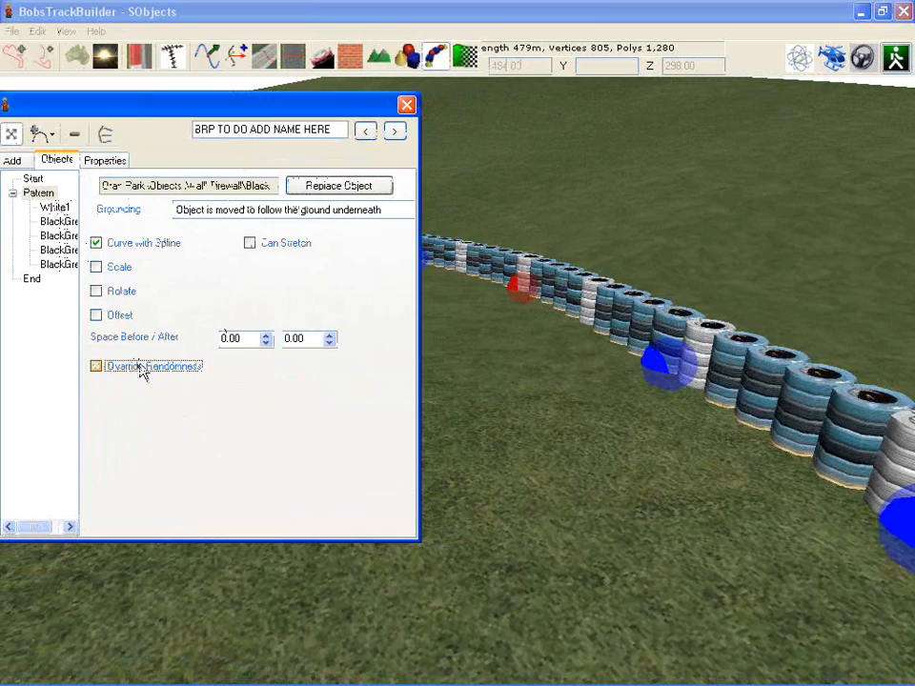
scroll(700, 367, up, 1)
right_drag(698, 356, 610, 338)
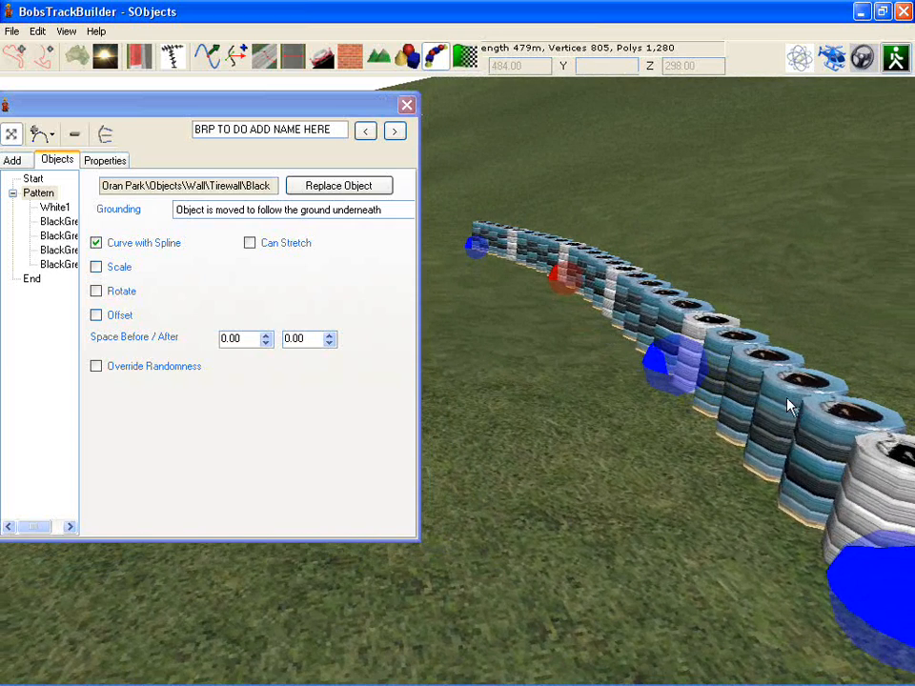
Enable scaling on the third object in the pattern and set its second scale value to 200.
click(57, 221)
click(58, 236)
click(57, 249)
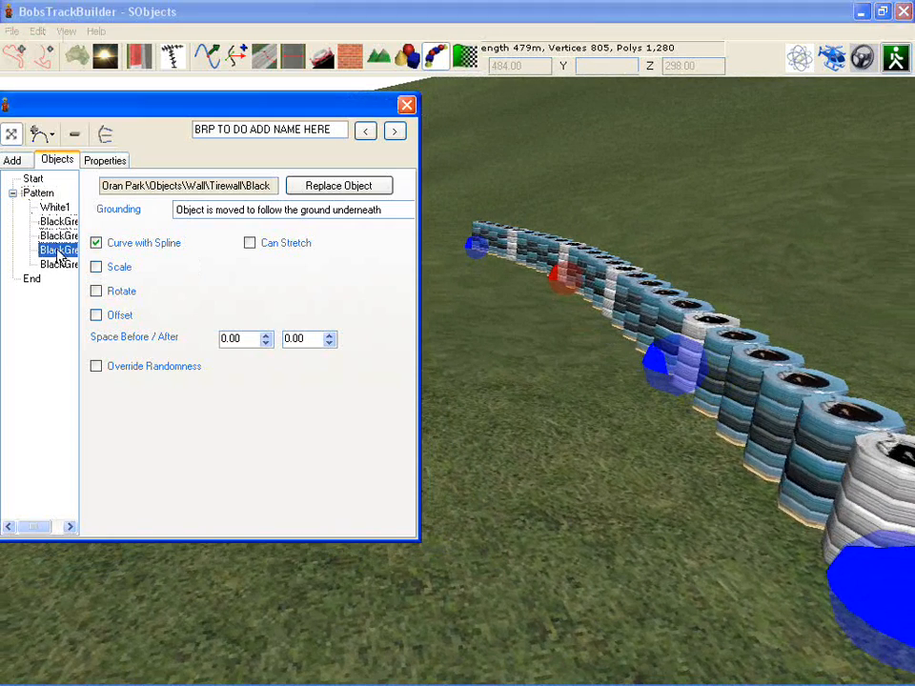
click(58, 237)
click(105, 268)
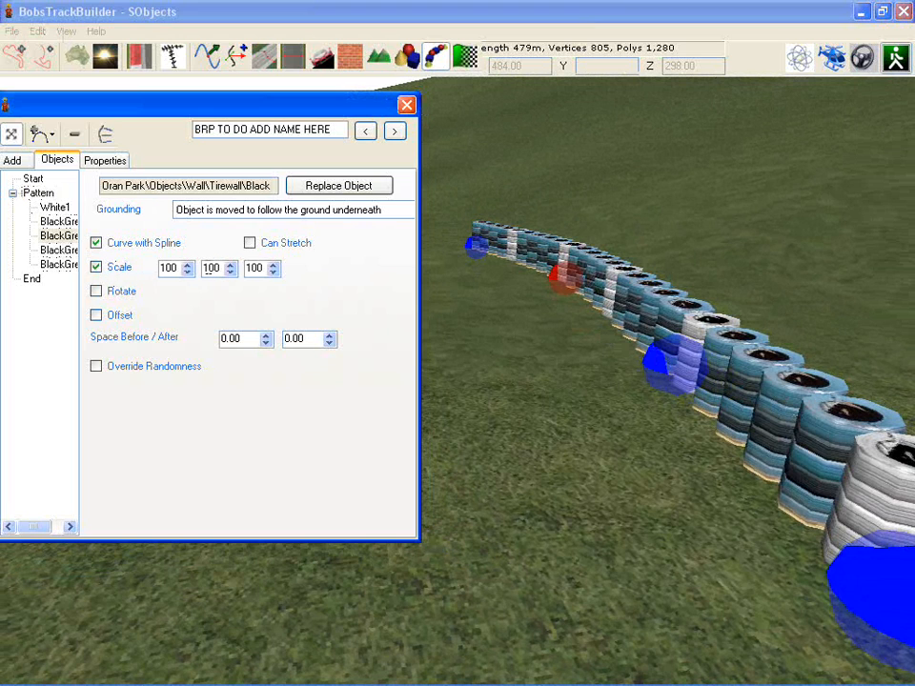
text(2)
key(Tab)
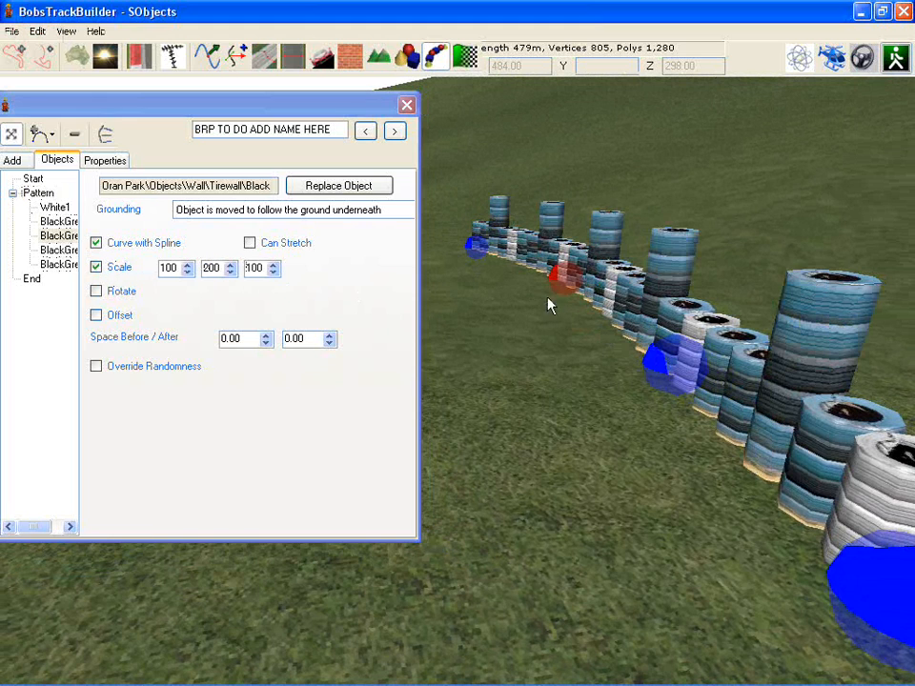
Move all four control points of the tire wall across the grass to relocate and bend it.
mouse_move(562, 300)
right_down()
mouse_move(569, 287)
mouse_move(610, 295)
mouse_move(547, 295)
mouse_move(557, 302)
mouse_move(556, 293)
right_up()
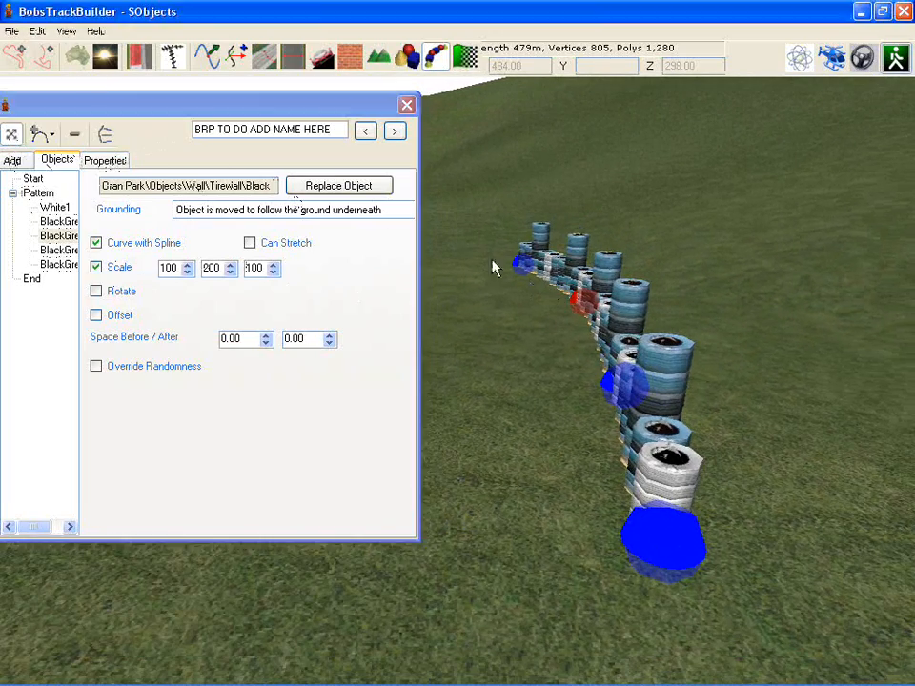
drag(583, 301, 869, 213)
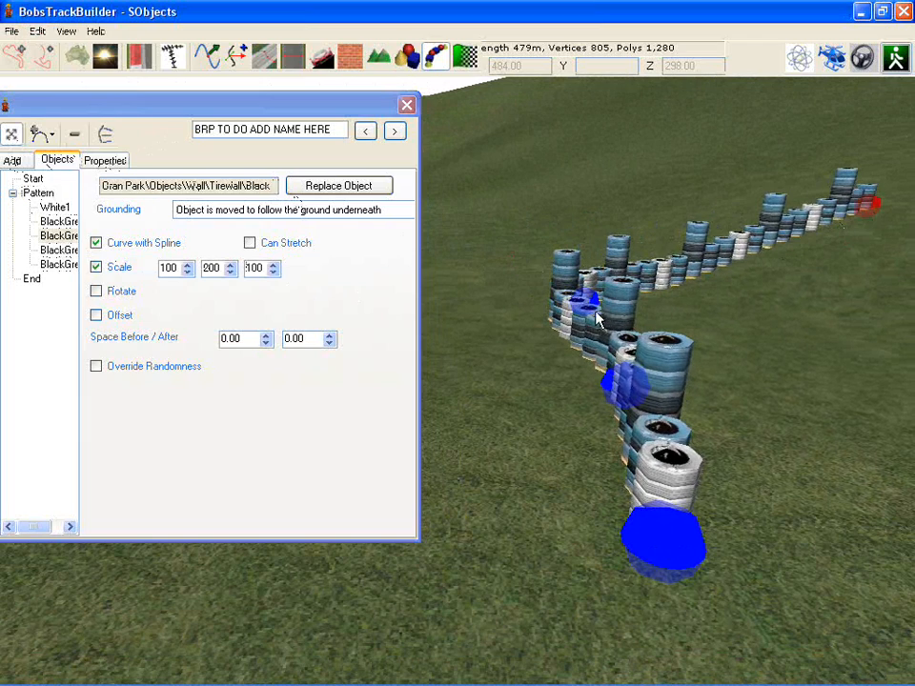
drag(596, 311, 851, 260)
drag(613, 400, 912, 320)
drag(650, 554, 896, 491)
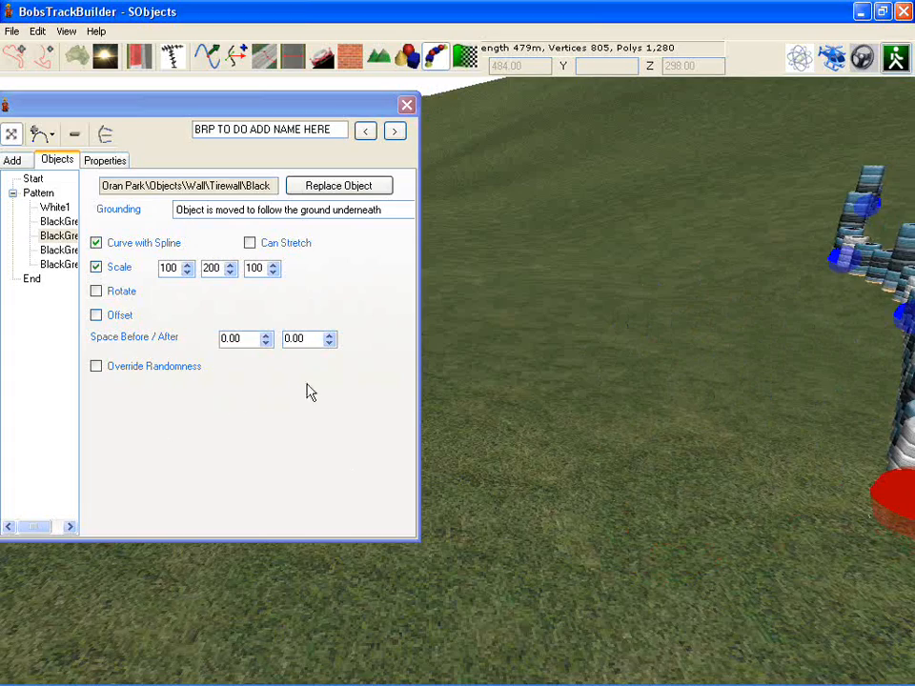
Delete the tire wall string.
right_drag(894, 429, 515, 340)
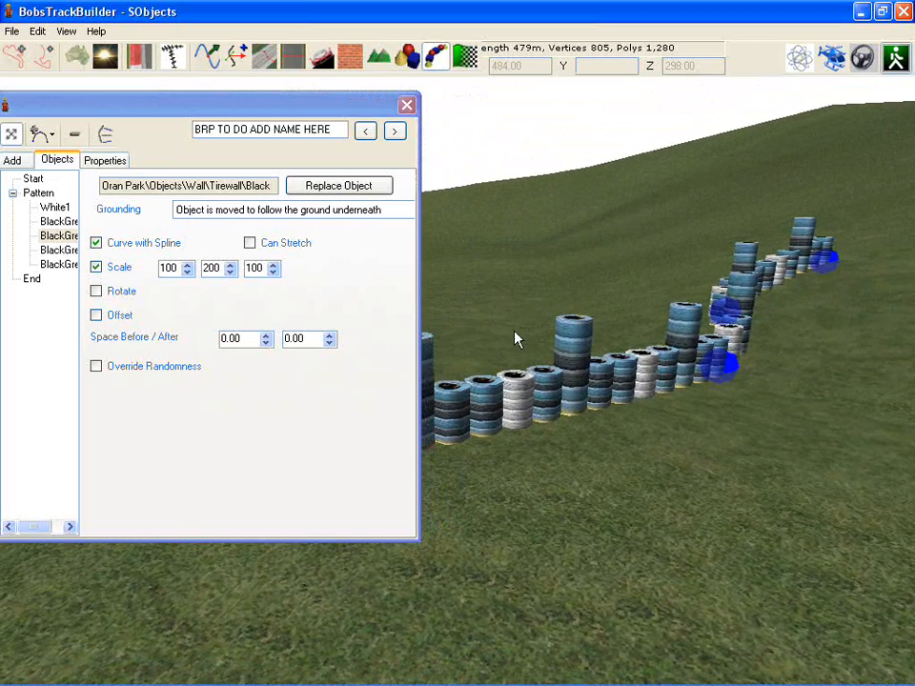
click(77, 137)
Choose the DetailedRight02 saw ripple from the Oran Park library as the object for a new string.
right_drag(618, 316, 708, 297)
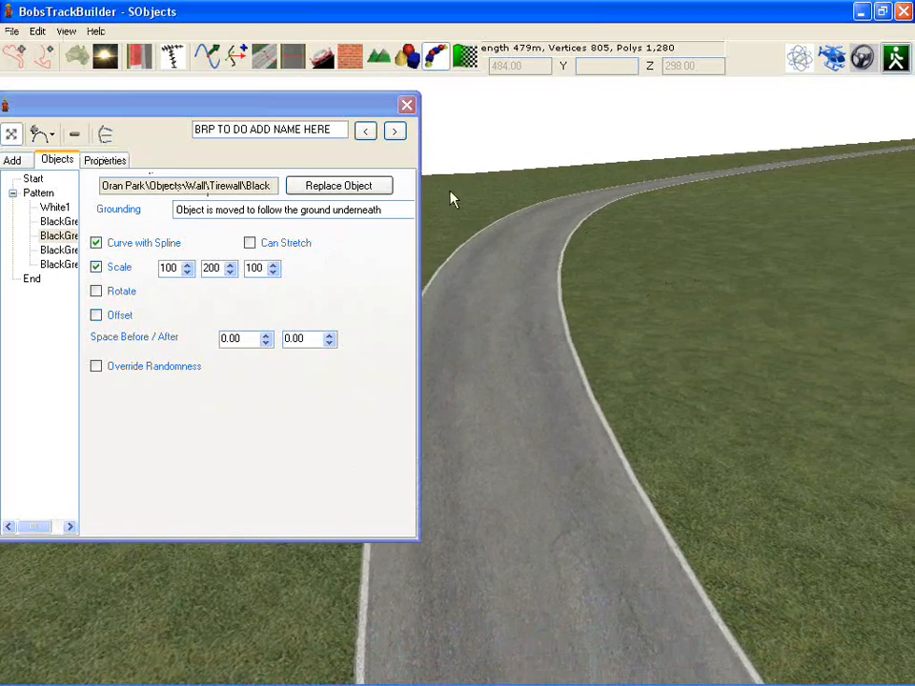
click(12, 160)
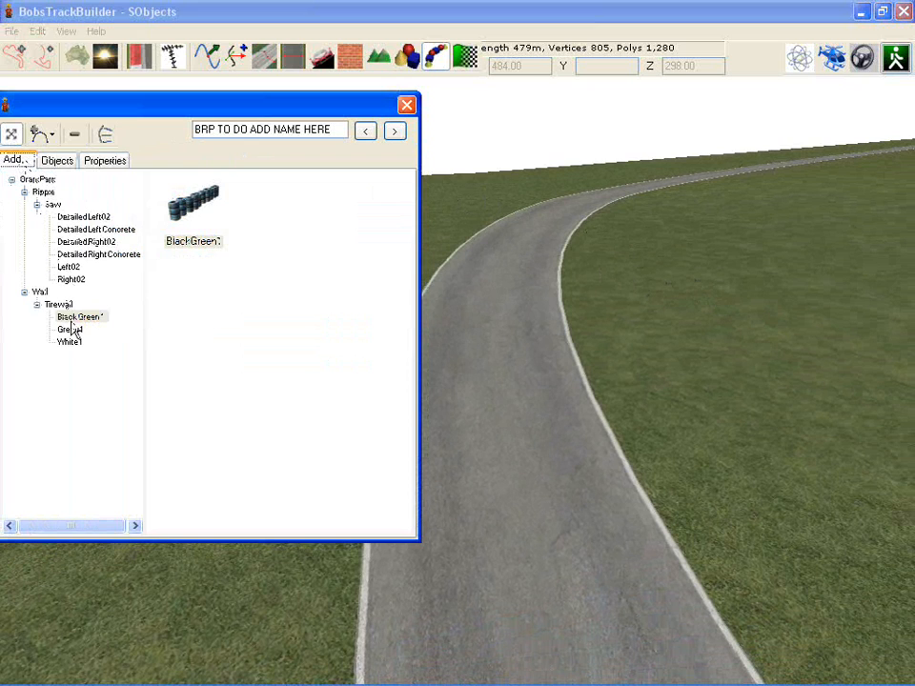
click(67, 268)
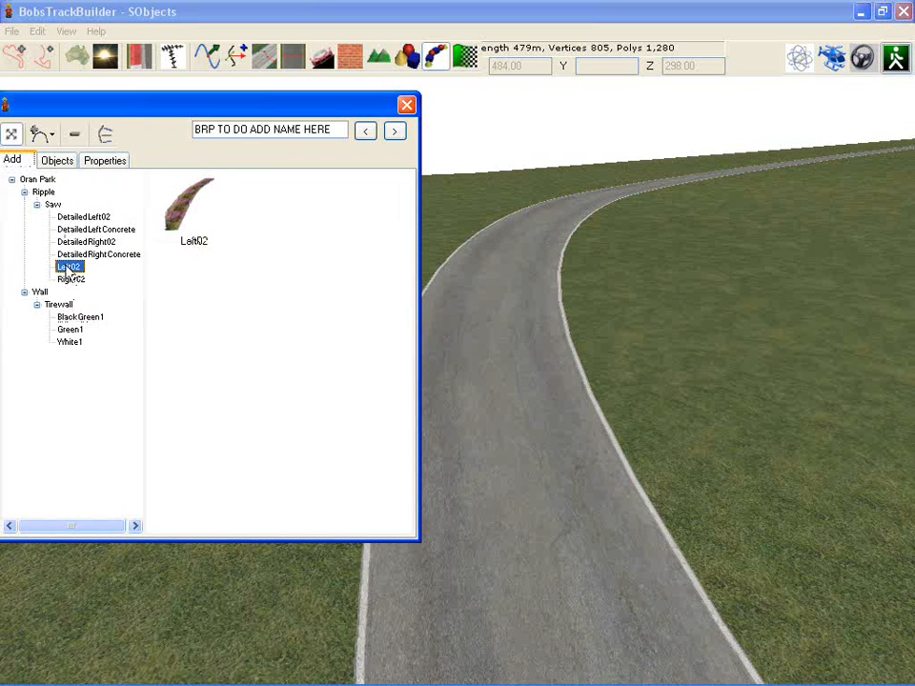
click(72, 279)
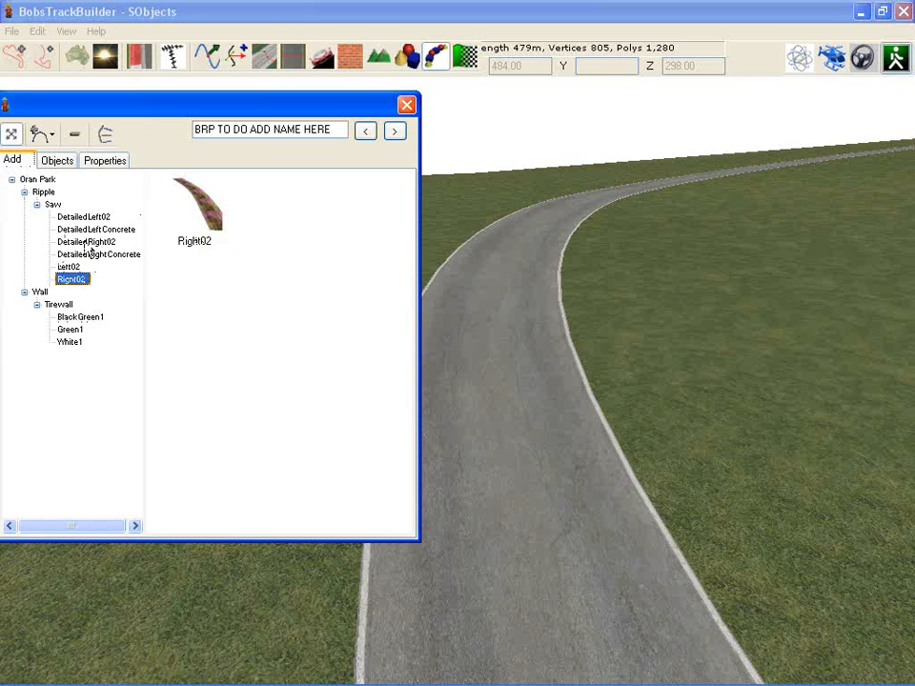
click(87, 242)
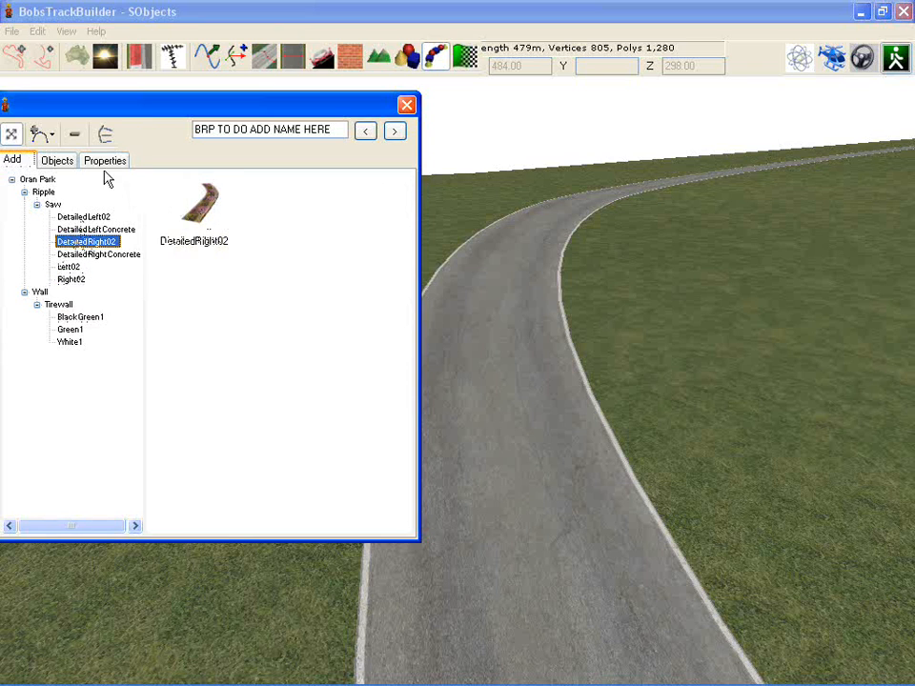
click(209, 223)
Lay the ripple strip as a Line string with six control points along the inside edge of the right-hand bend.
click(41, 138)
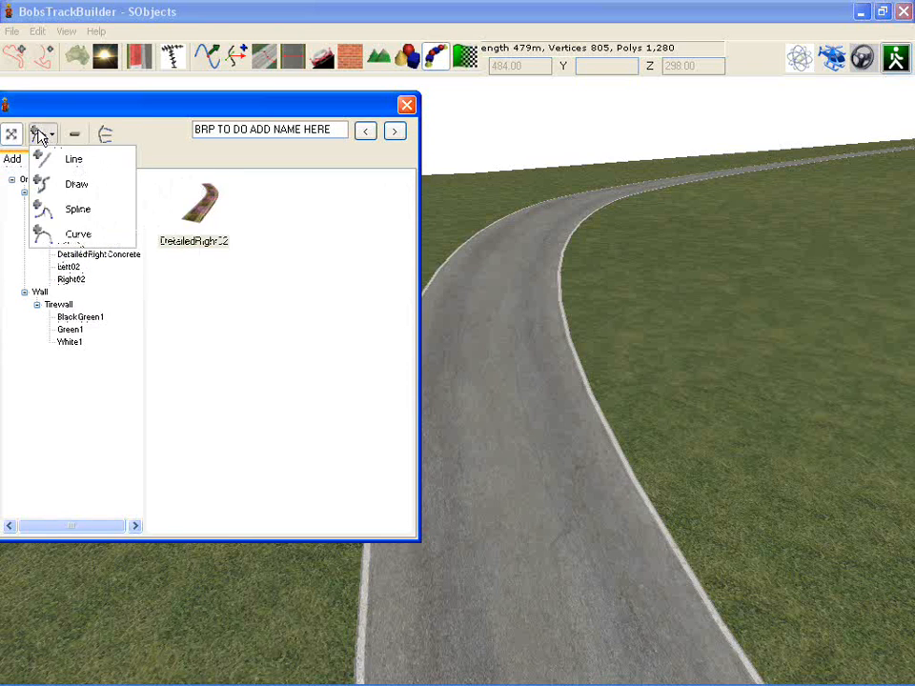
click(72, 157)
click(625, 435)
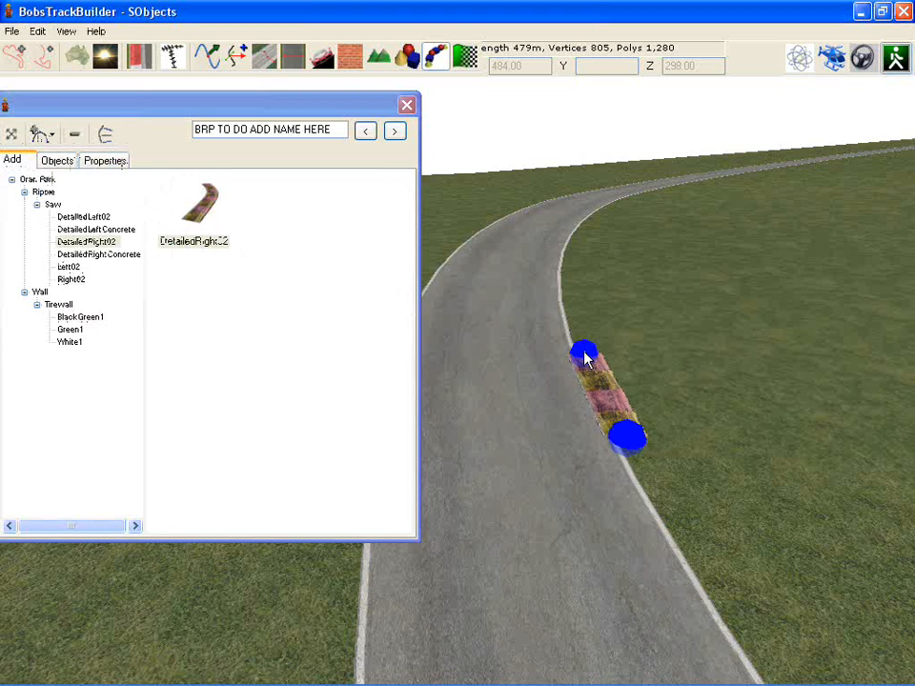
click(584, 344)
click(566, 276)
click(583, 230)
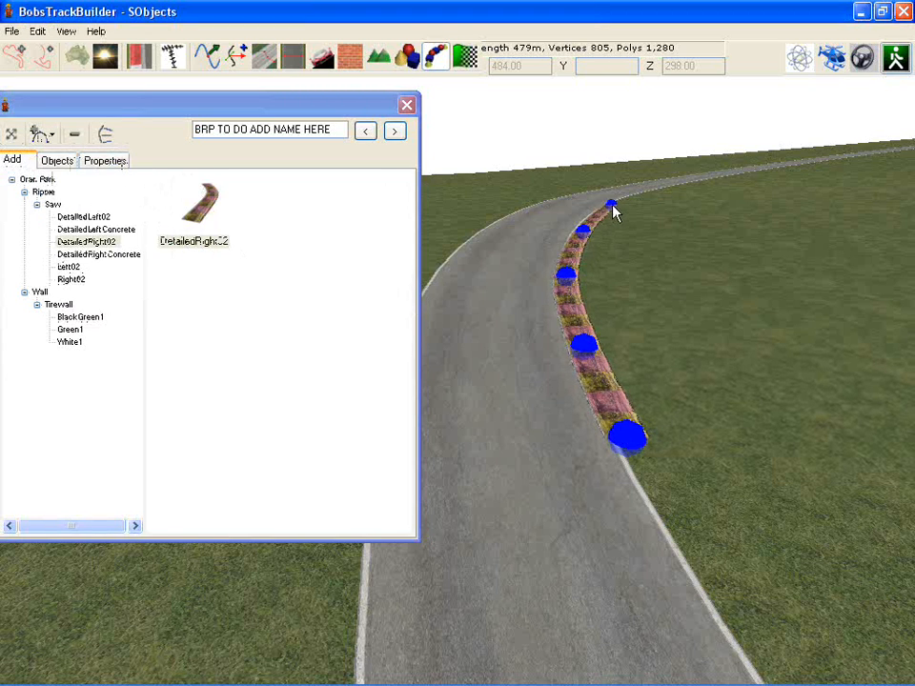
click(622, 202)
Snap the ripple strip's control points to the inside edge of the track.
right_drag(720, 206, 737, 226)
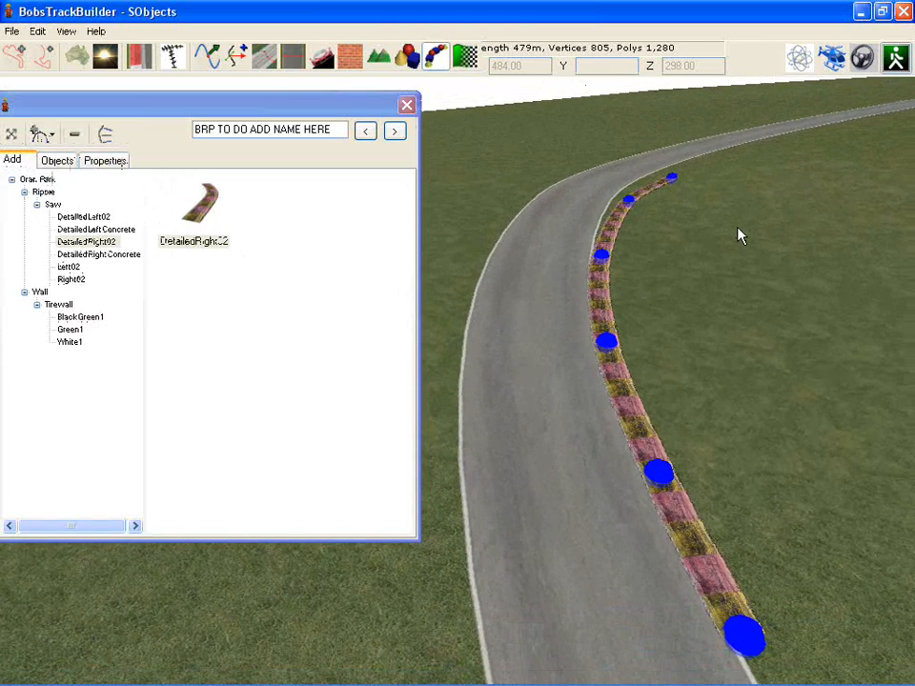
click(103, 134)
mouse_move(606, 343)
mouse_down()
mouse_move(642, 350)
mouse_move(604, 347)
mouse_up()
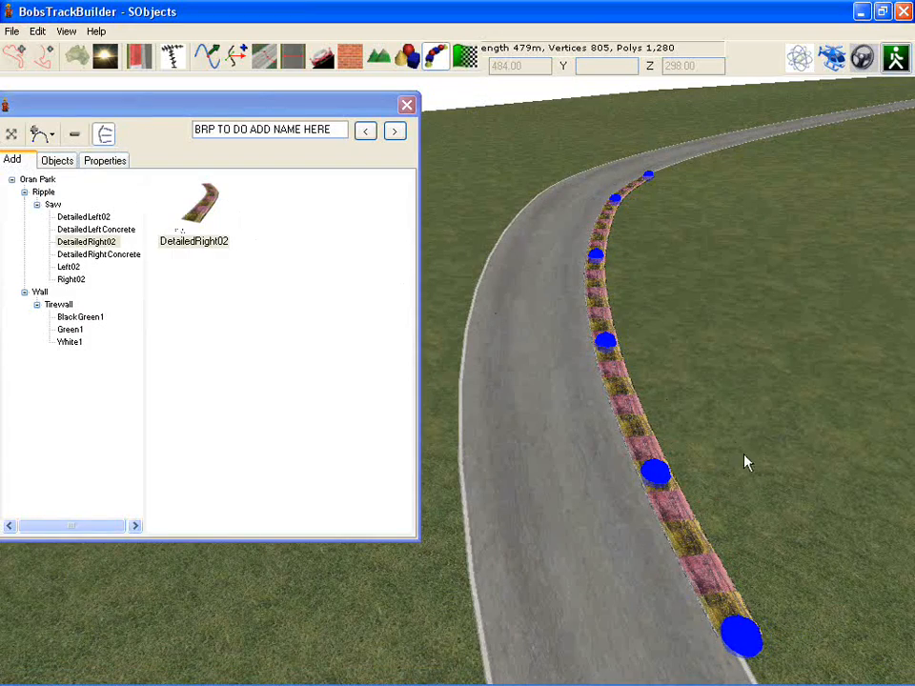
Turn on the wireframe and examine up close how the ripple strip's geometry meets the grass and the track edge.
scroll(684, 514, up, 10)
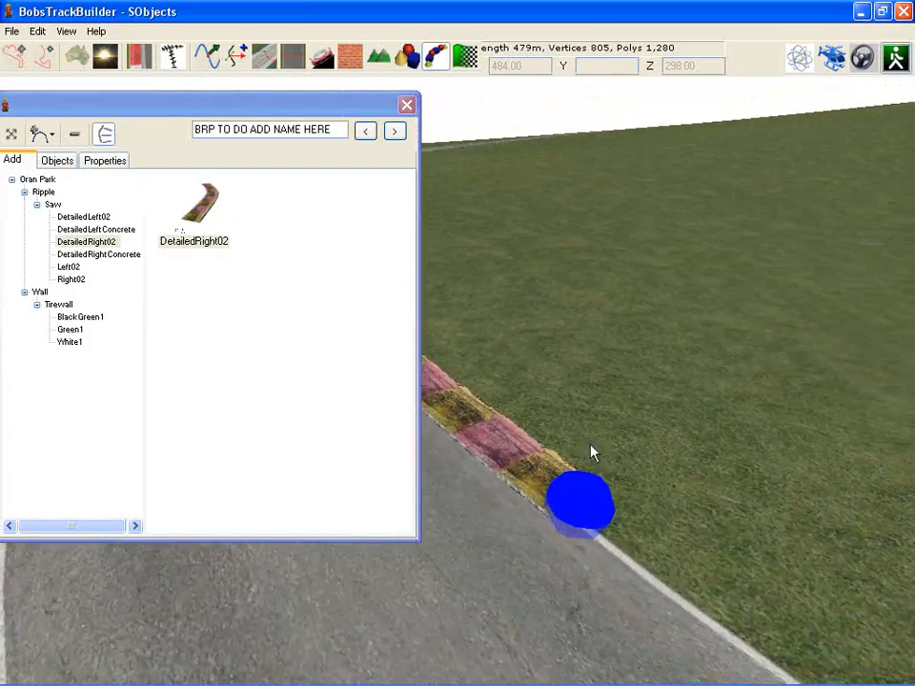
middle_drag(590, 430, 433, 401)
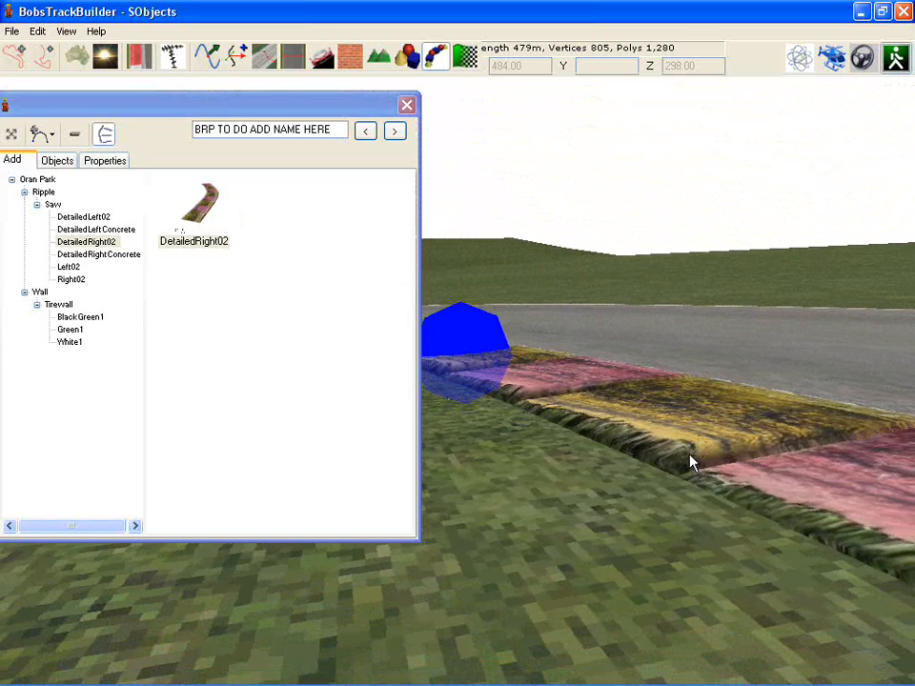
key(w)
key(w)
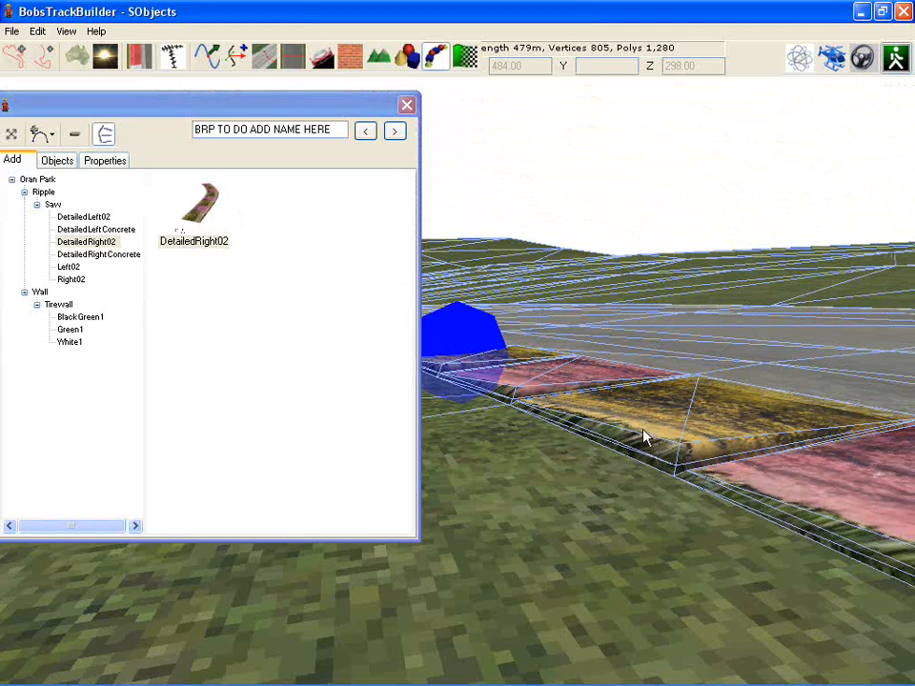
middle_drag(686, 438, 700, 455)
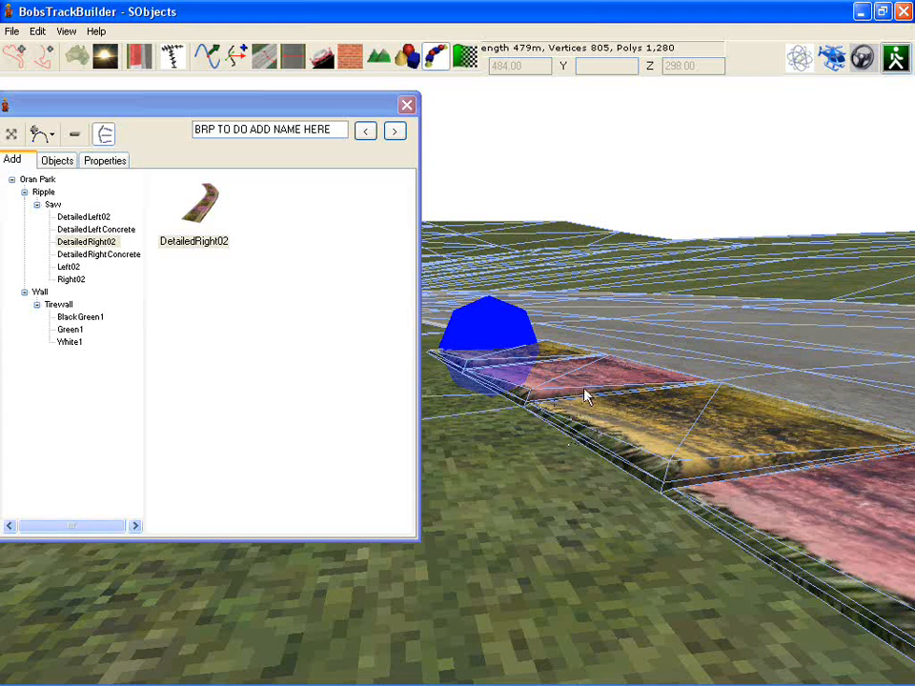
right_drag(671, 365, 602, 419)
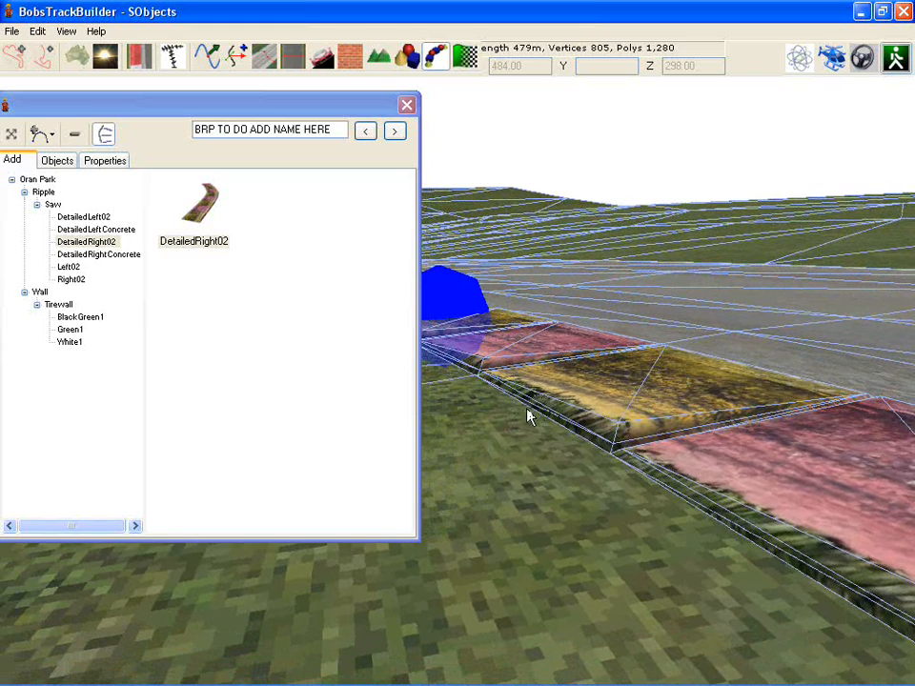
right_drag(551, 385, 701, 372)
right_drag(720, 347, 789, 331)
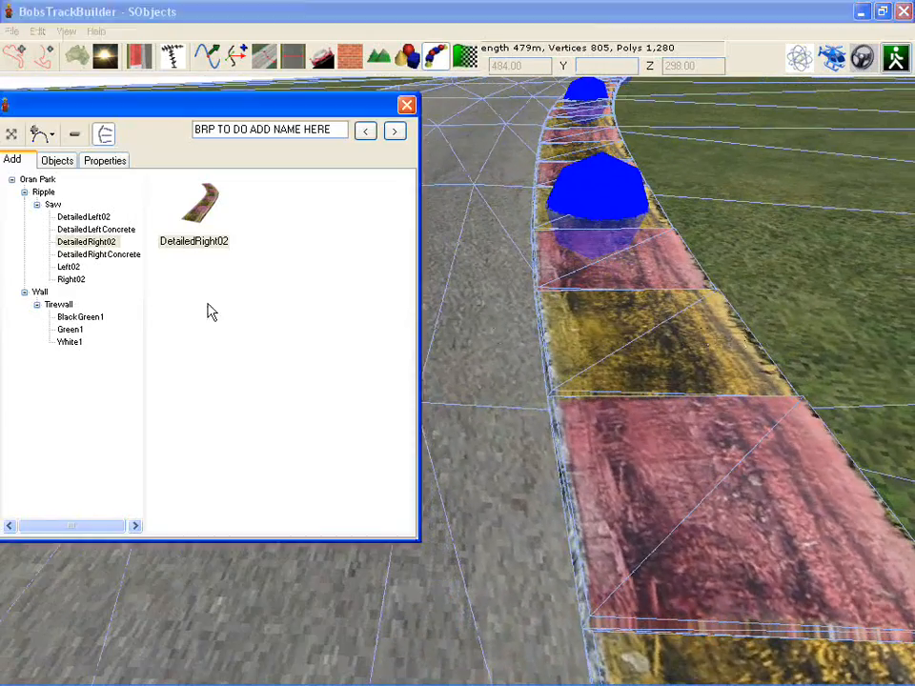
Enable scaling on the ripple strip's entire pattern and set its third scale value to 50.
click(57, 160)
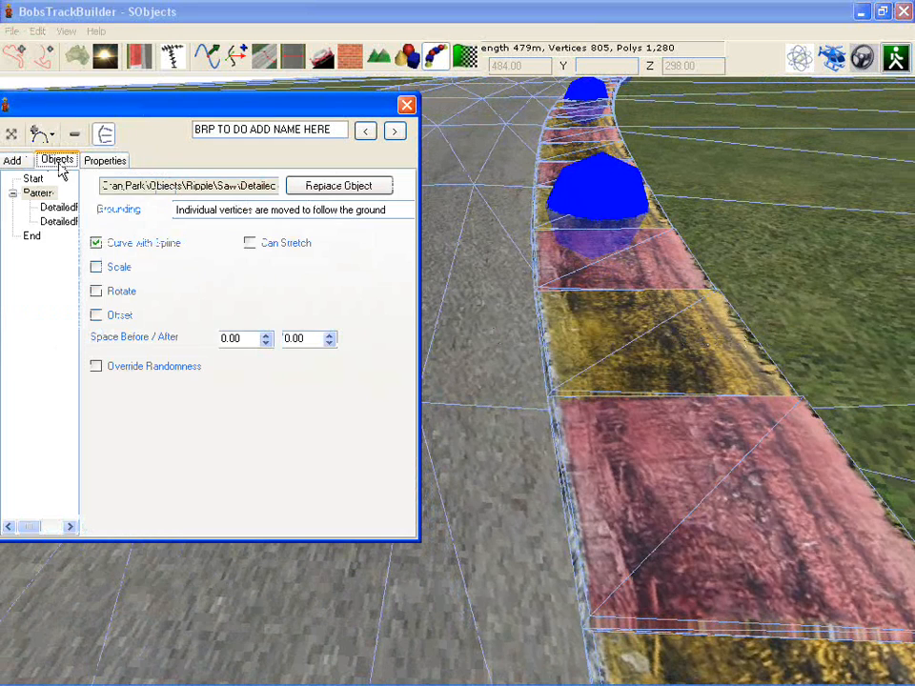
click(39, 194)
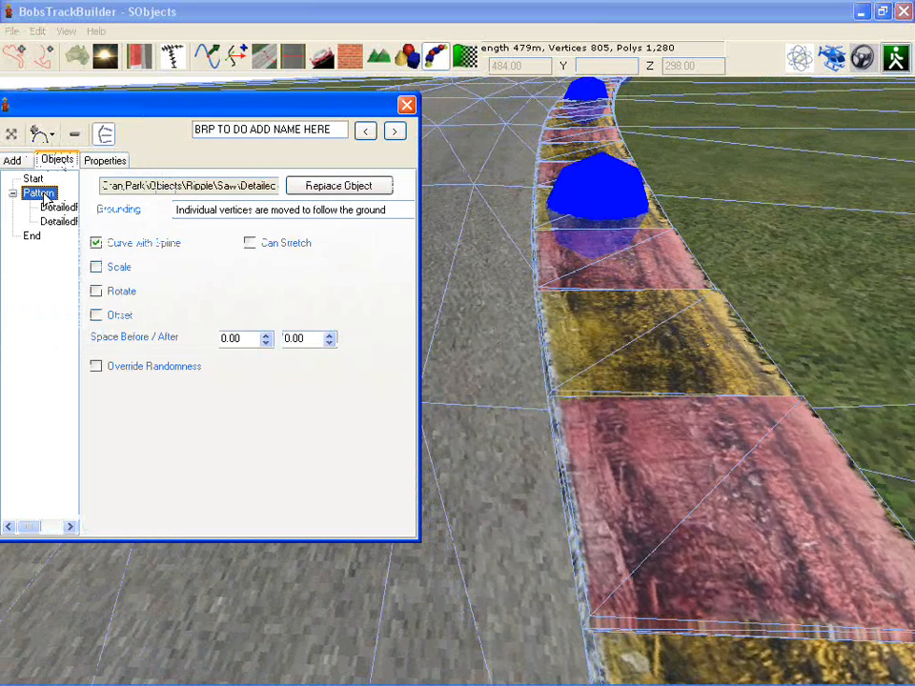
click(103, 267)
double_click(253, 268)
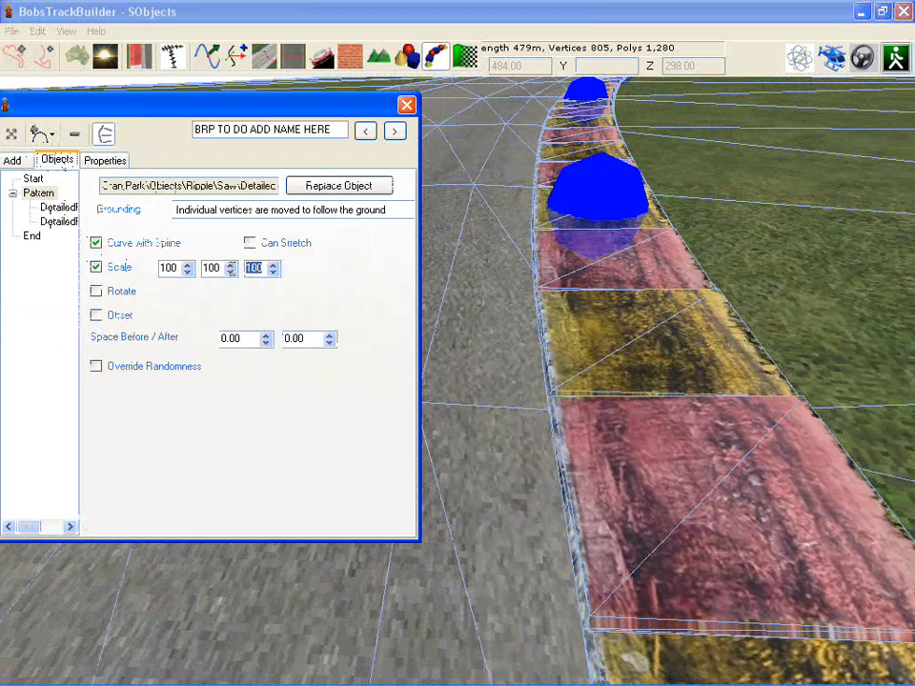
text(80)
key(Tab)
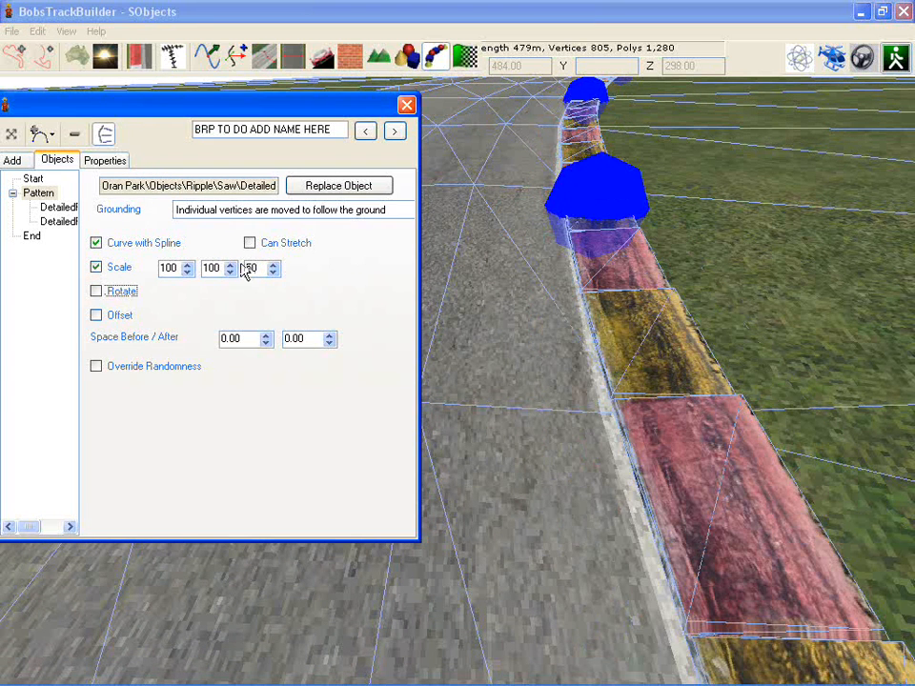
click(546, 225)
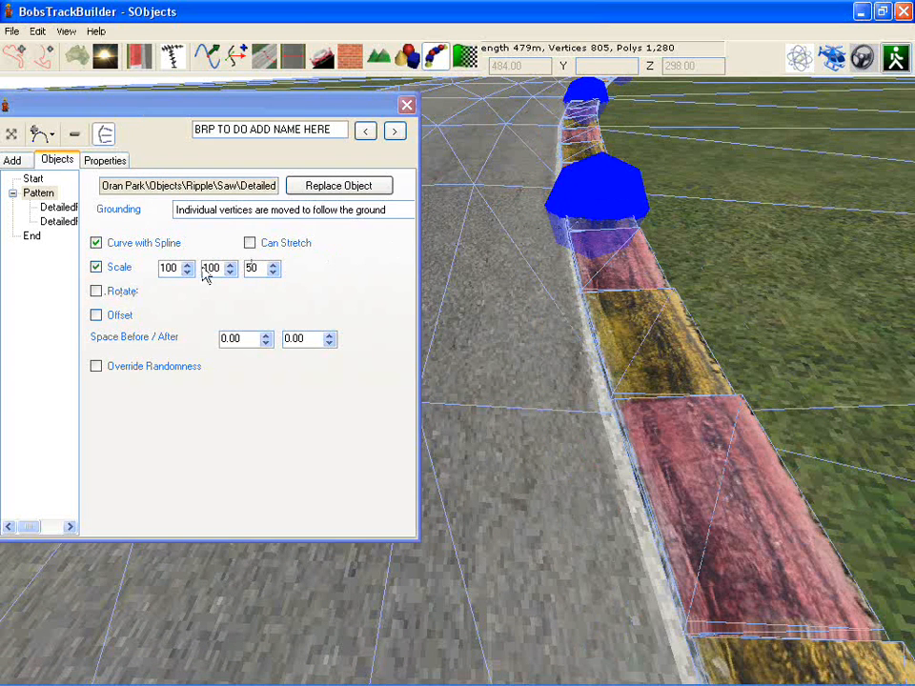
Set the first scale value of the ripple strip's pattern to 50.
double_click(172, 268)
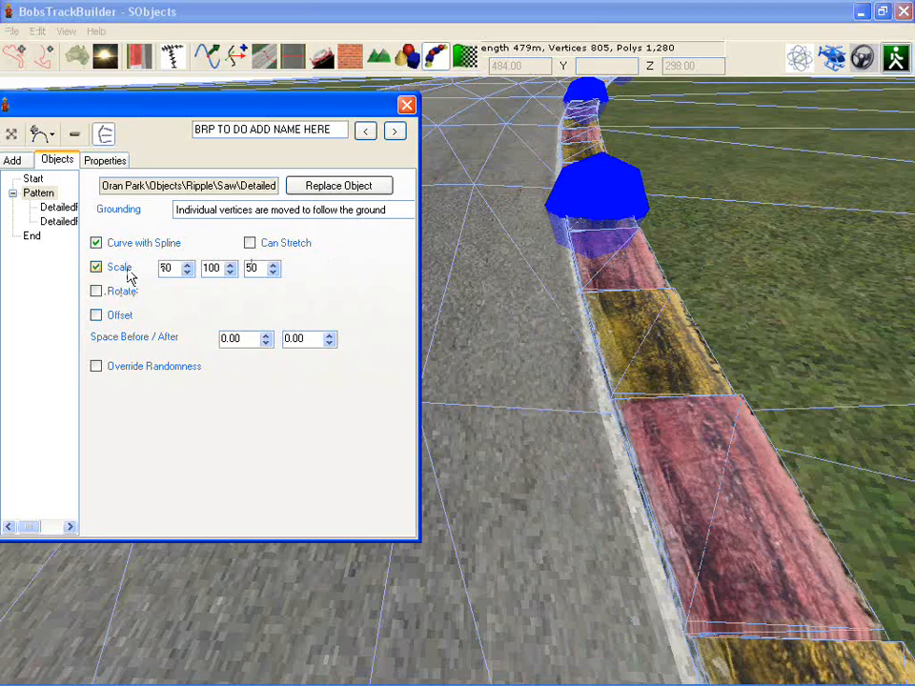
text(80)
key(Tab)
click(512, 332)
right_drag(638, 313, 665, 326)
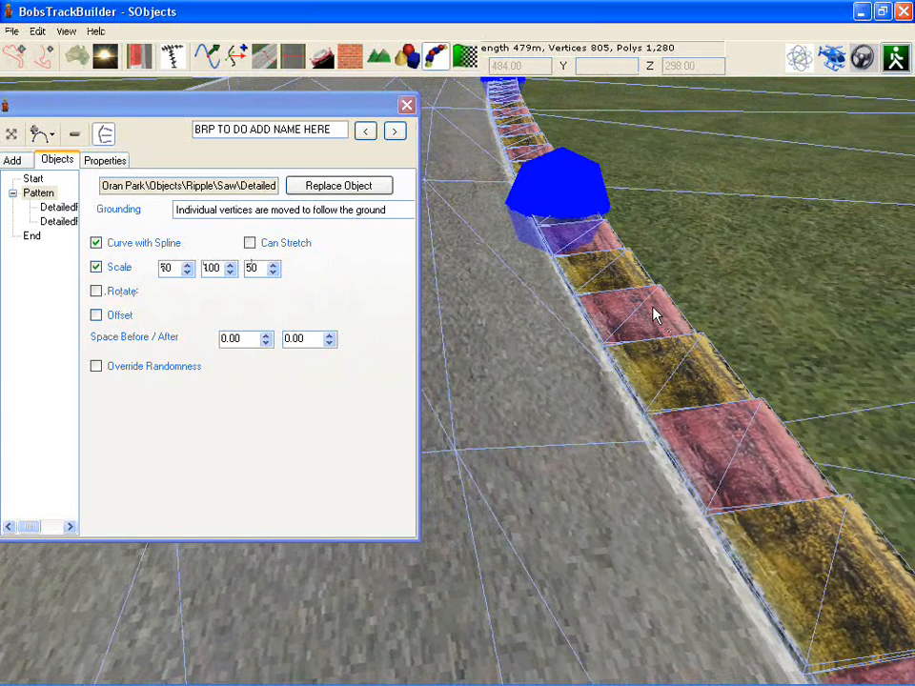
Set the space before each object in the ripple strip's pattern to 0.04.
click(246, 338)
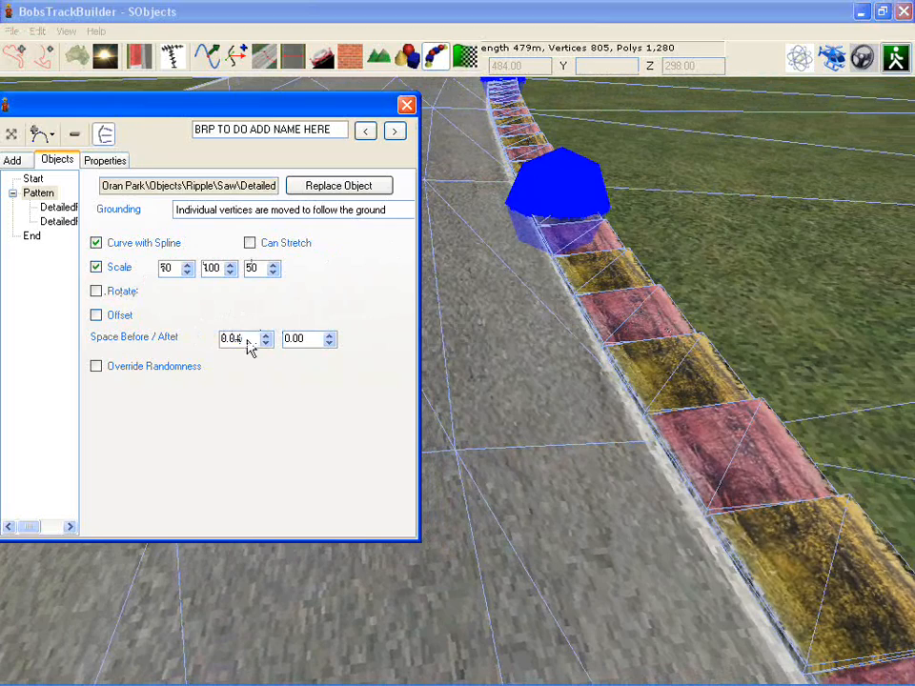
click(578, 431)
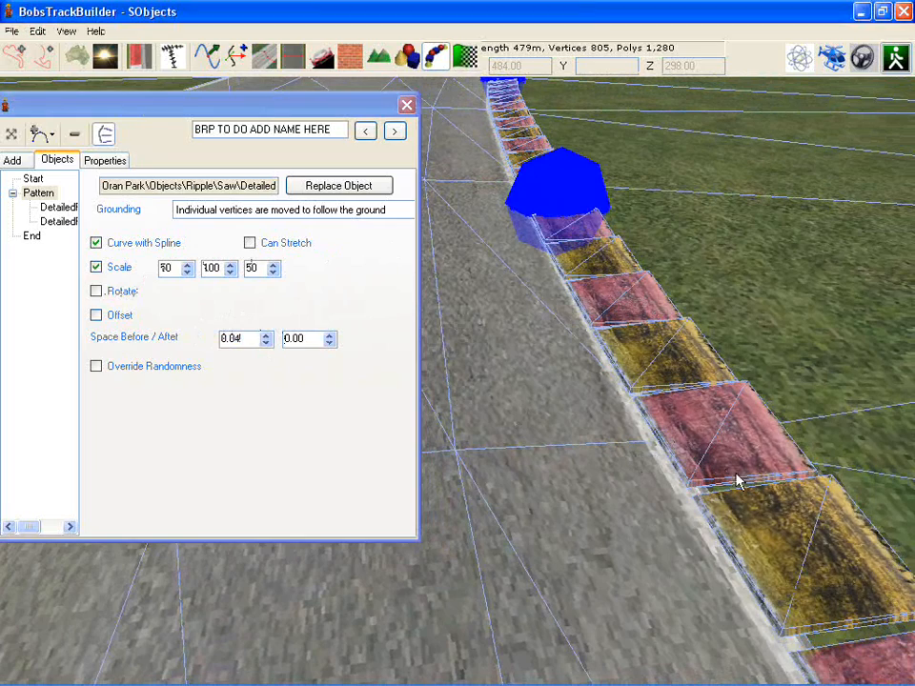
right_drag(667, 410, 812, 429)
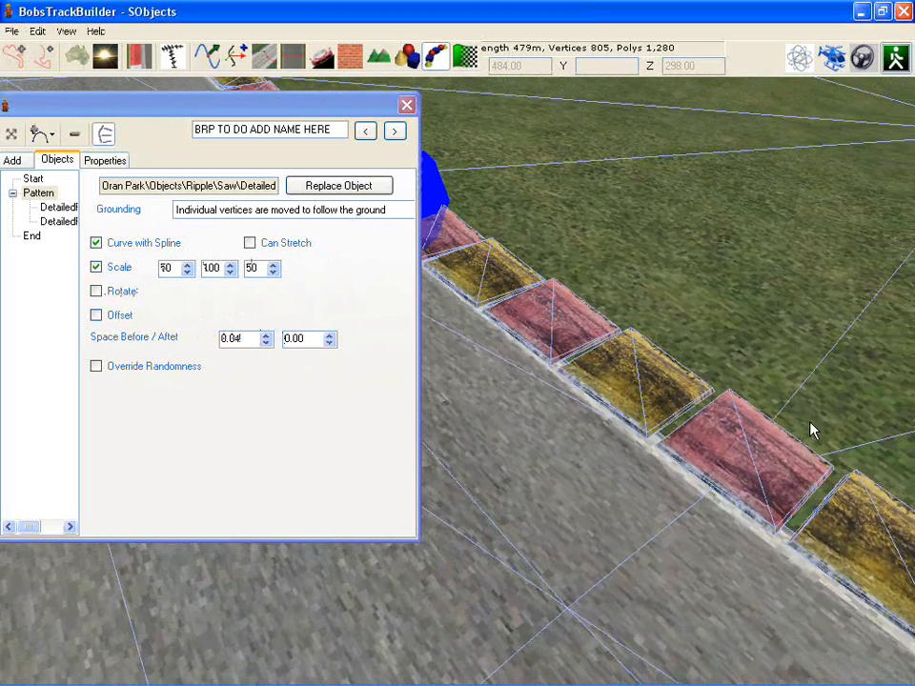
Check the individual settings of the two objects in the ripple strip's pattern.
click(58, 207)
click(57, 221)
click(58, 207)
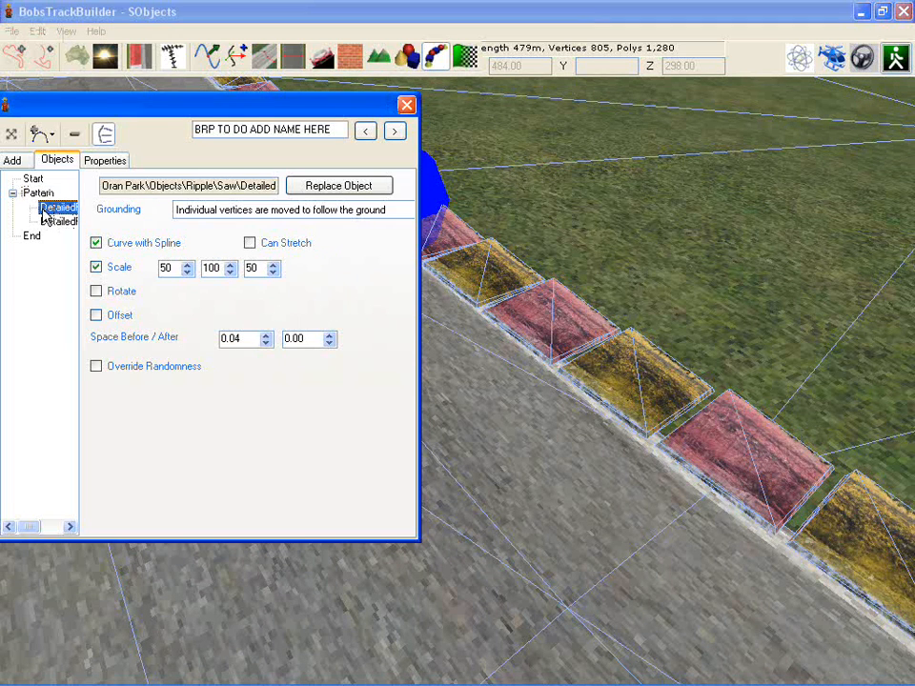
click(542, 278)
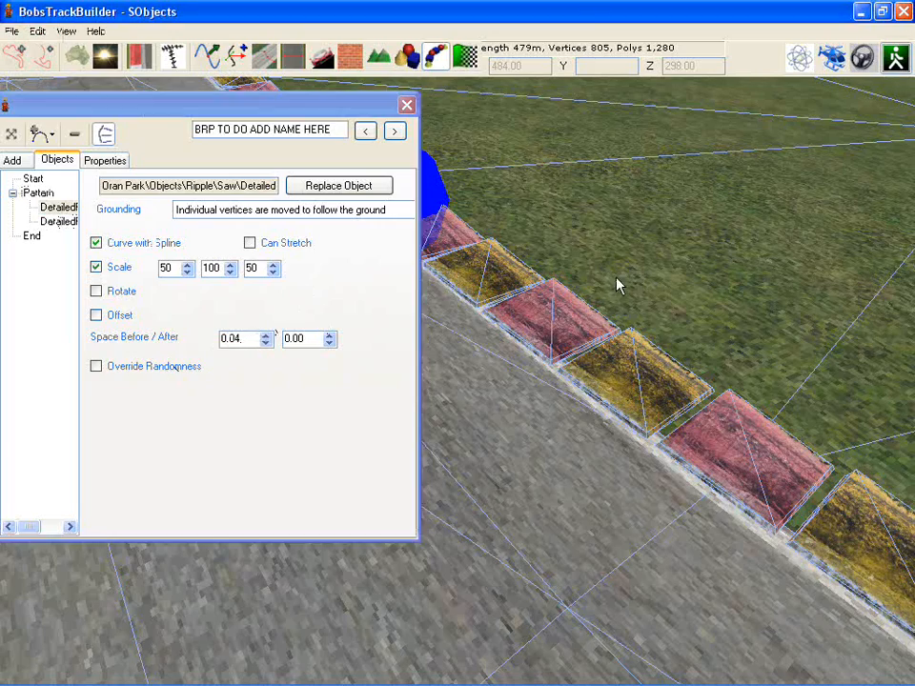
Close the string object settings and turn off the wireframe to show the whole ripple strip on the bend.
scroll(588, 263, down, 5)
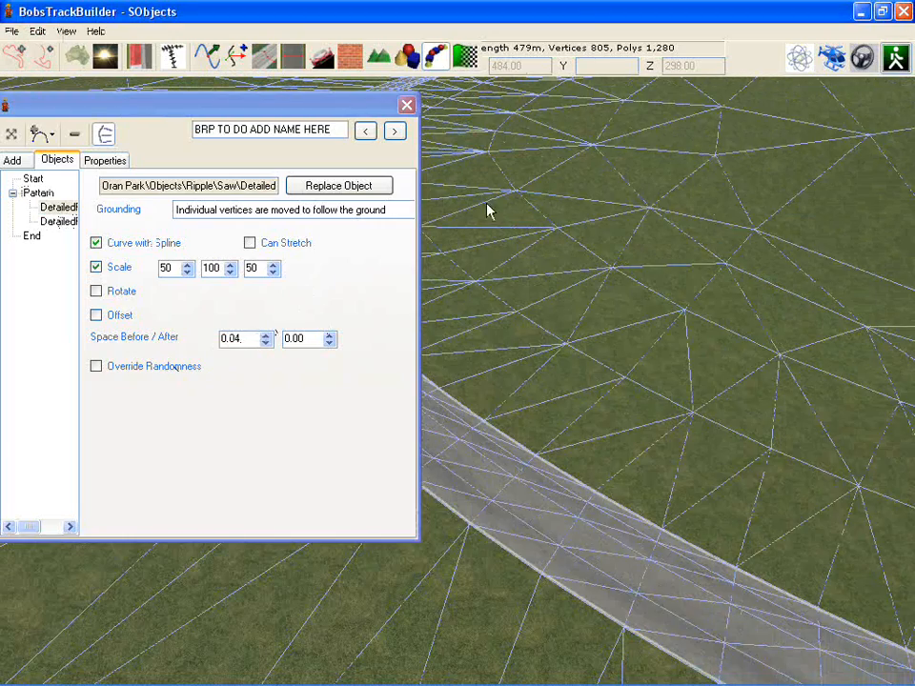
click(407, 104)
key(w)
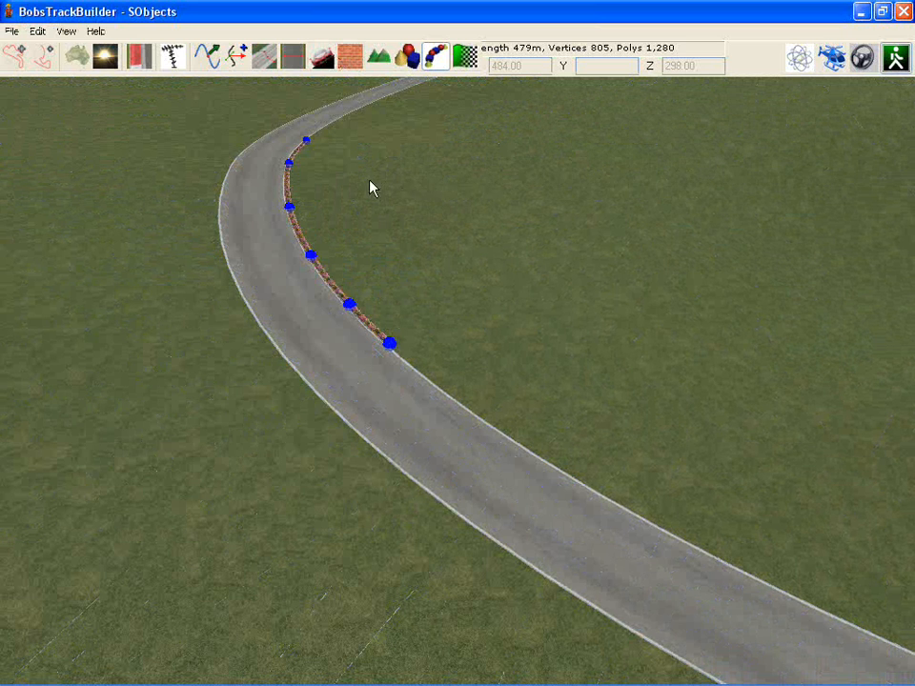
Lay a new White1 tire wall string around the inside of the bend, behind the ripple strip.
click(407, 57)
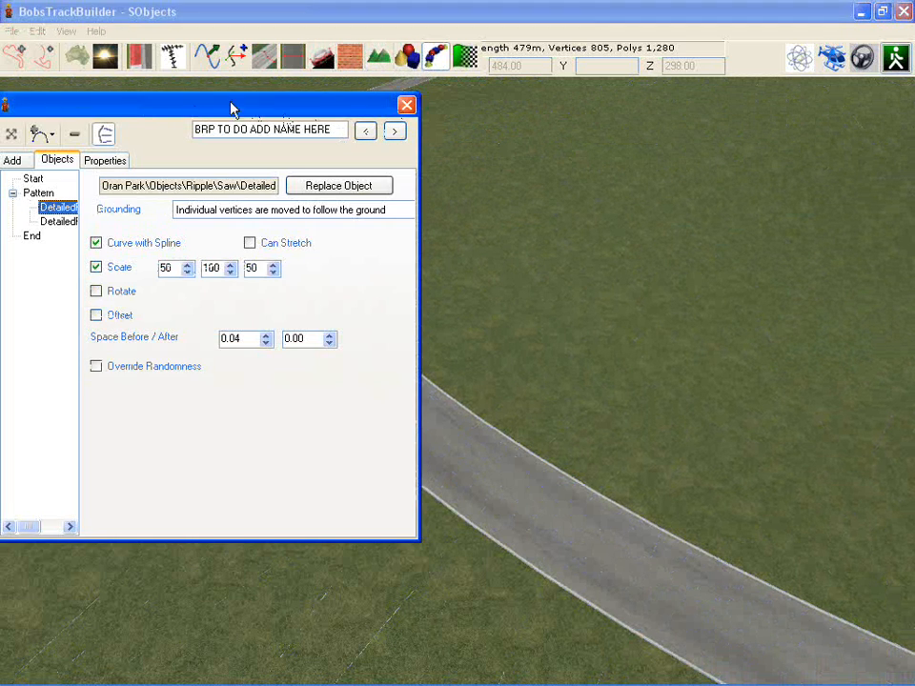
click(10, 161)
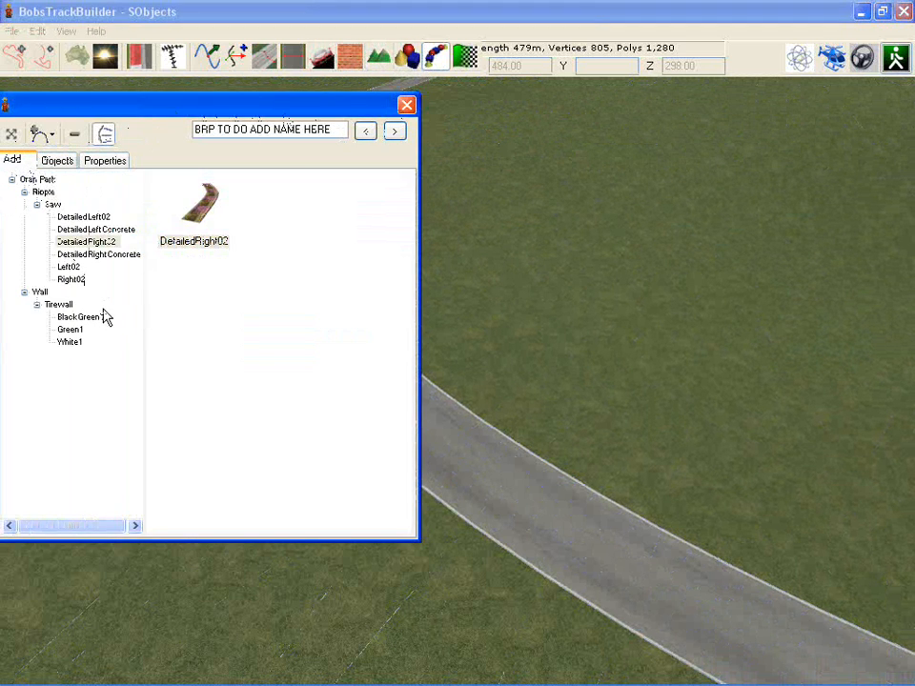
click(63, 341)
right_drag(598, 283, 541, 265)
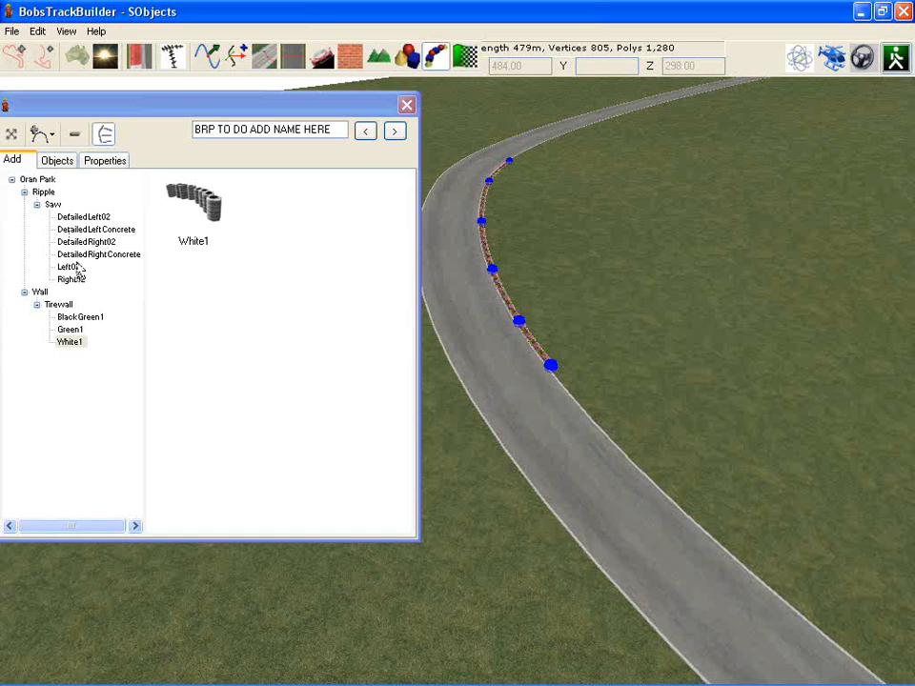
click(196, 211)
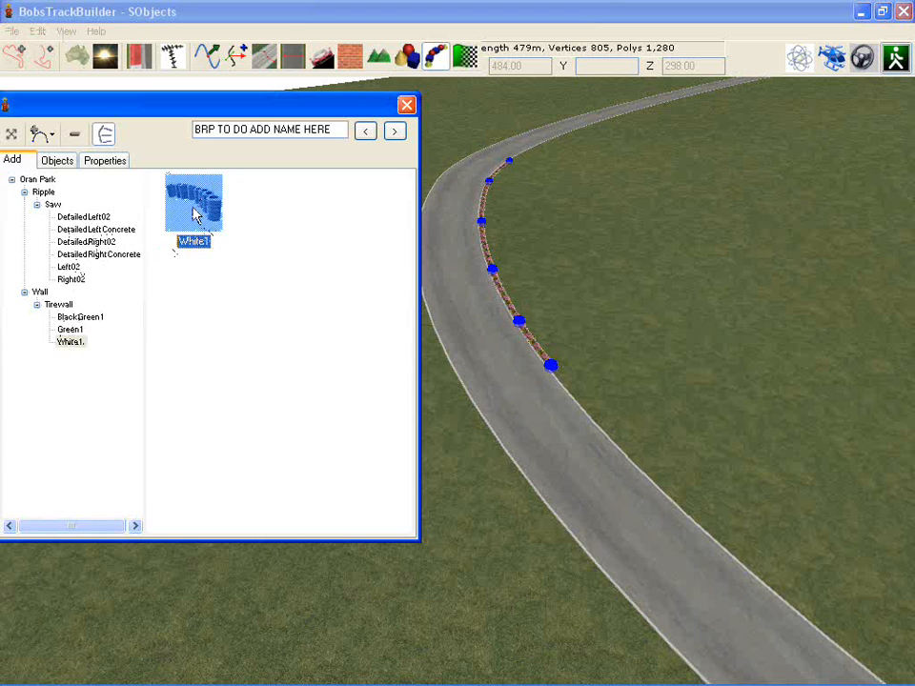
click(49, 135)
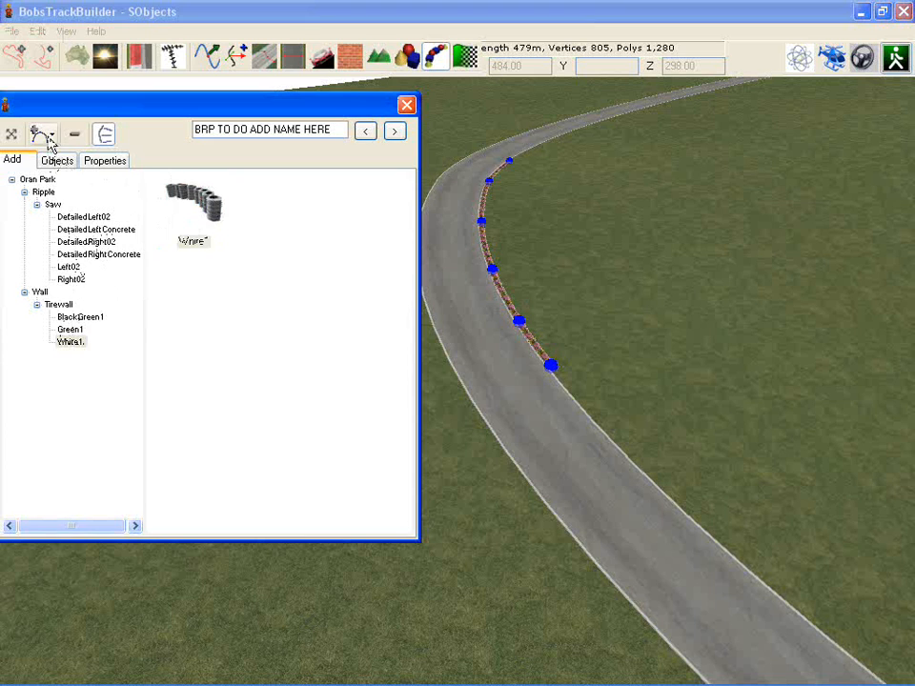
click(72, 236)
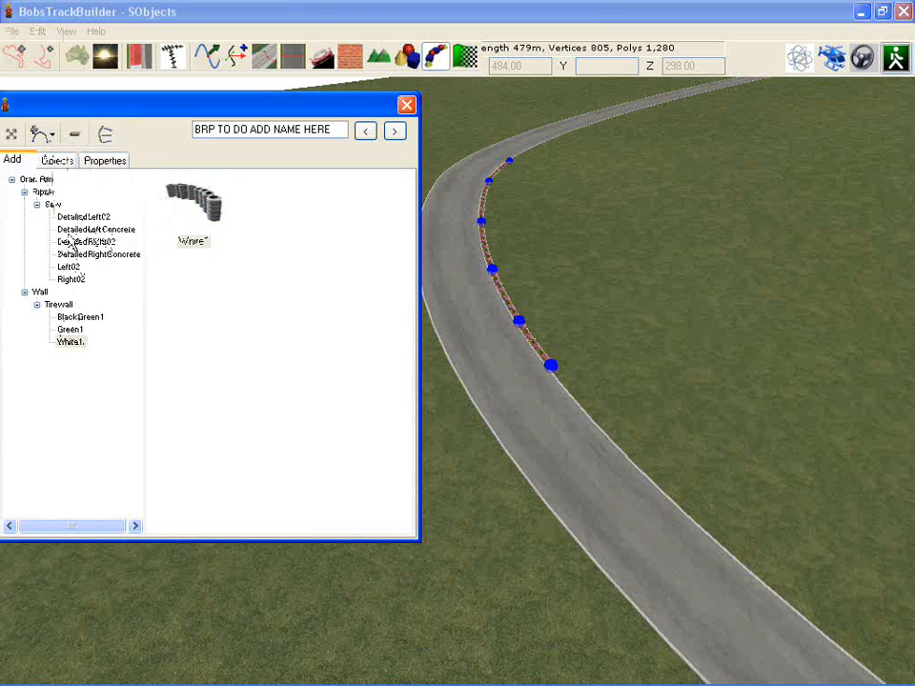
click(665, 391)
click(569, 316)
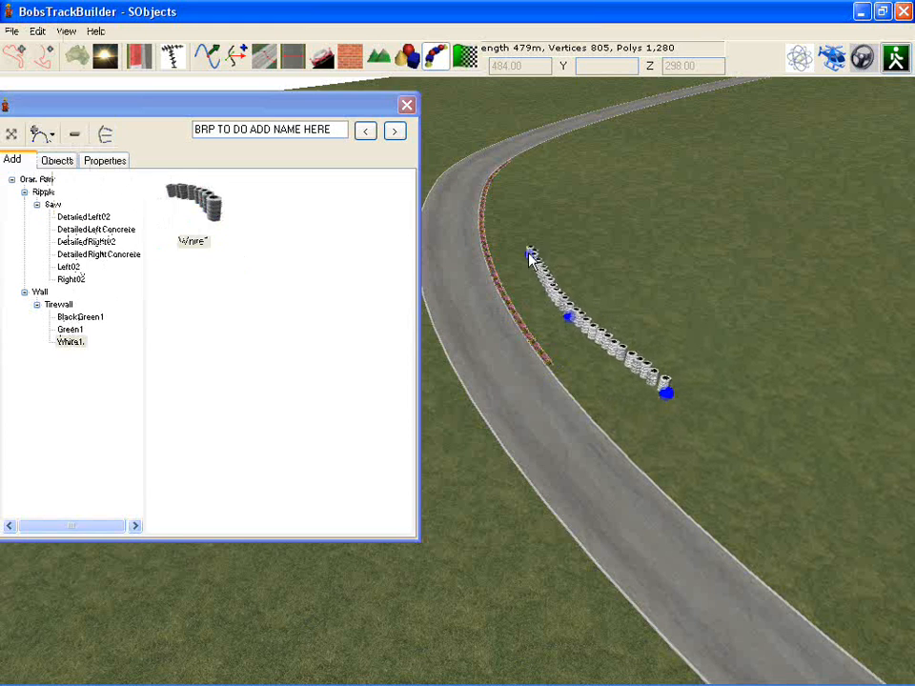
click(527, 251)
click(516, 192)
click(555, 149)
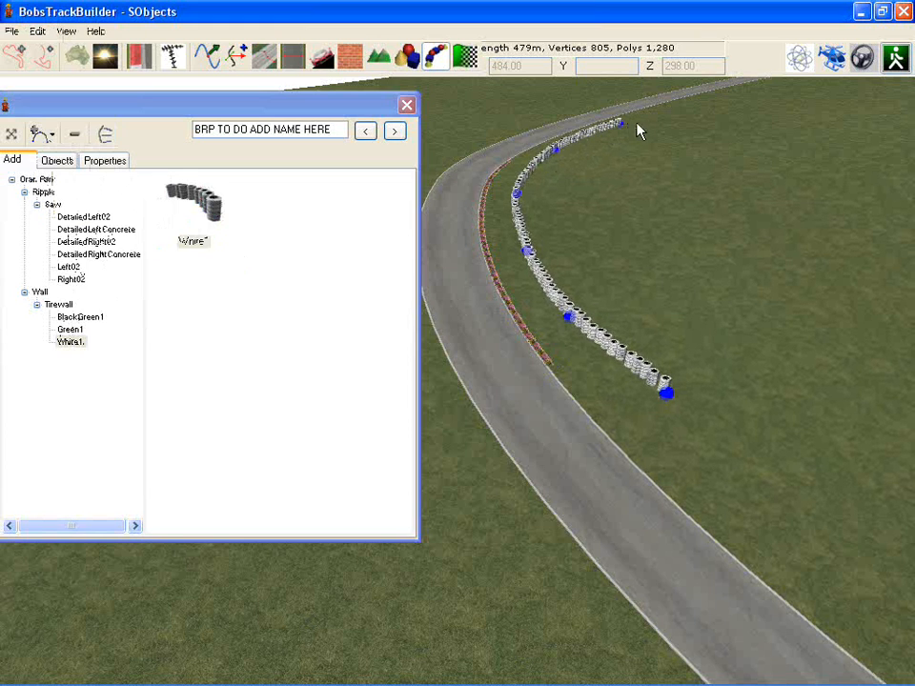
click(637, 130)
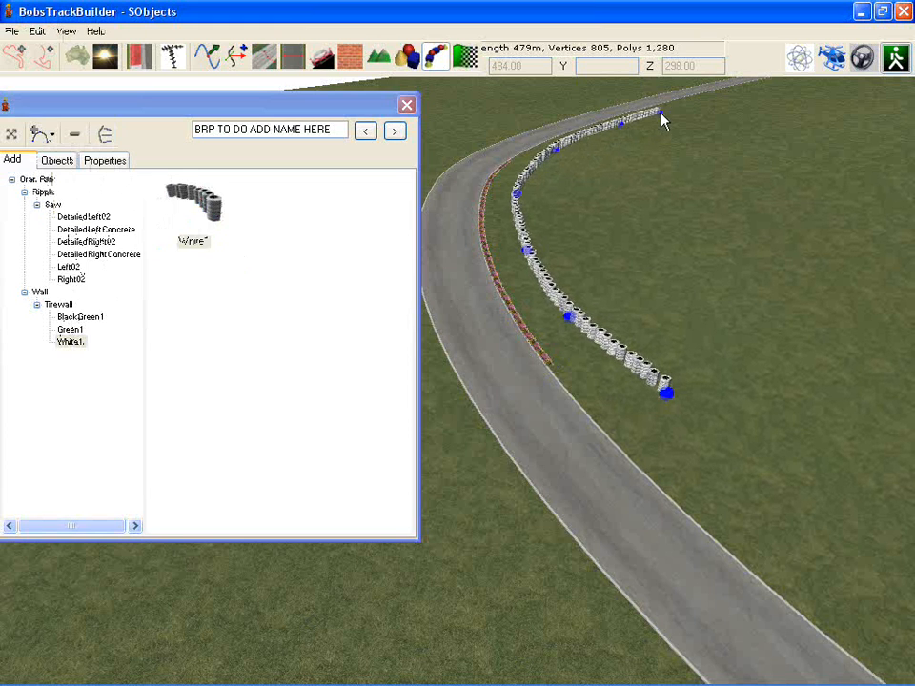
Replace the tire wall's pattern object with blue_shed_04 from the Rural Australia buildings.
click(59, 162)
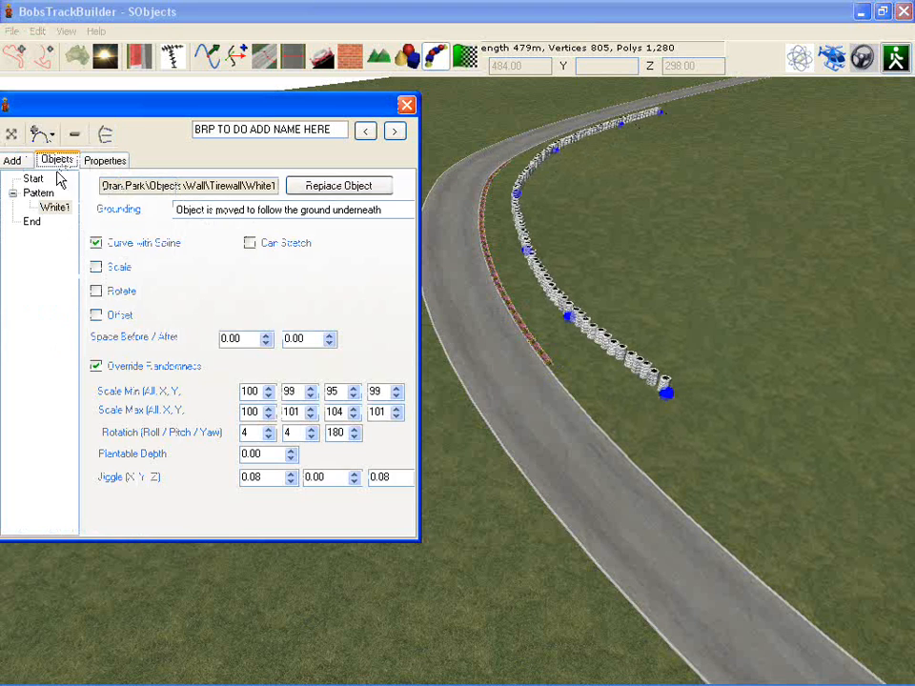
click(290, 186)
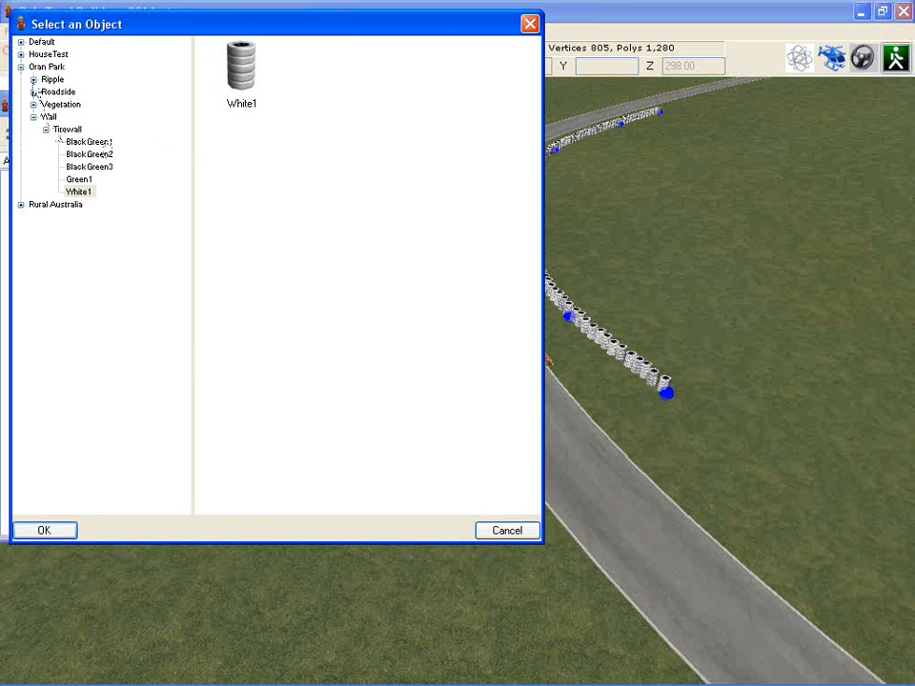
click(21, 203)
click(34, 230)
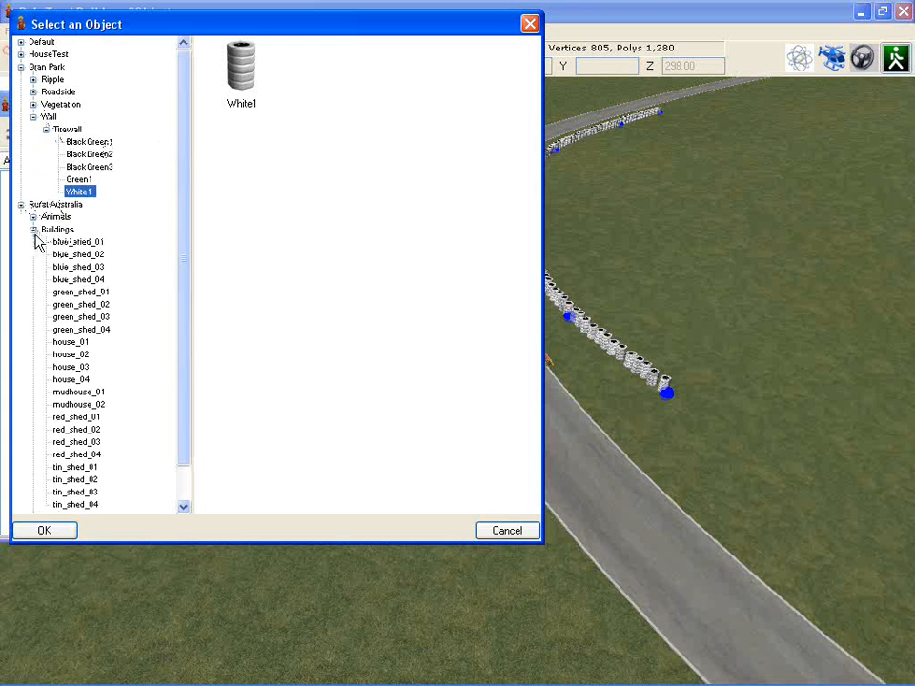
click(59, 230)
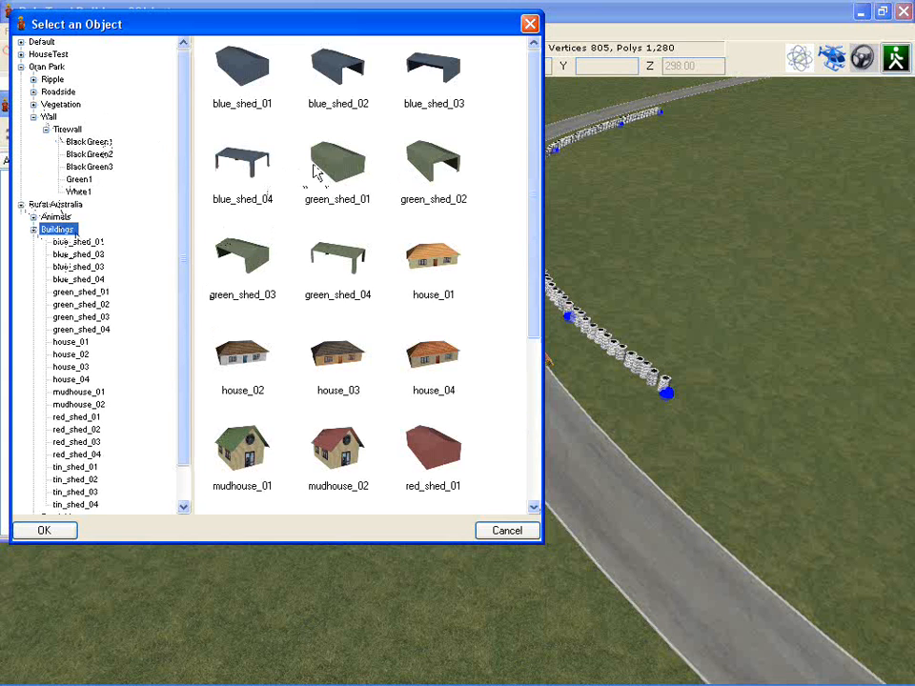
click(244, 172)
click(46, 530)
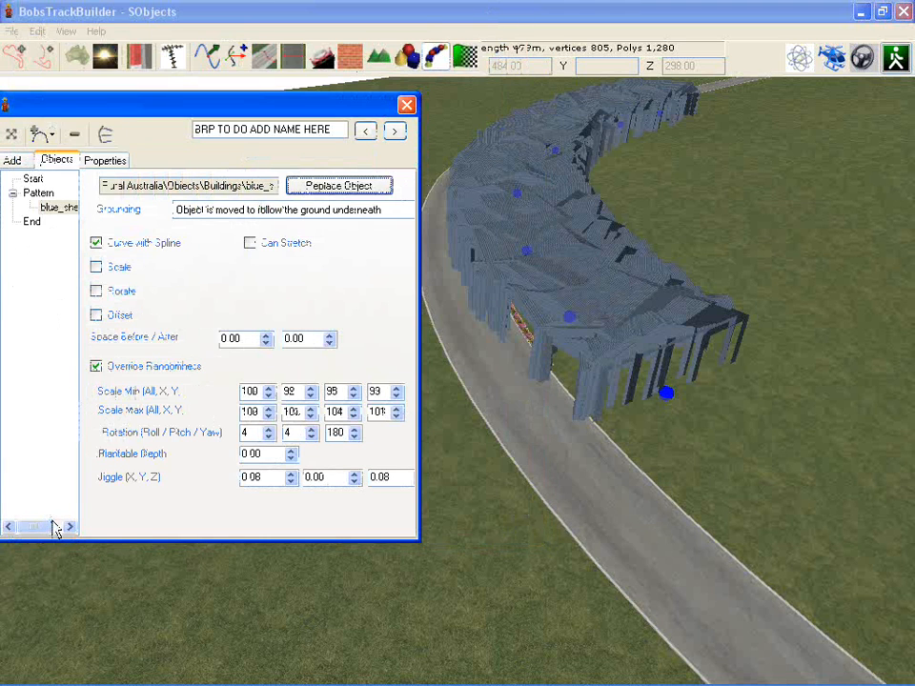
Turn off Override Randomness for the shed object and set its second rotation value to 90.
click(626, 321)
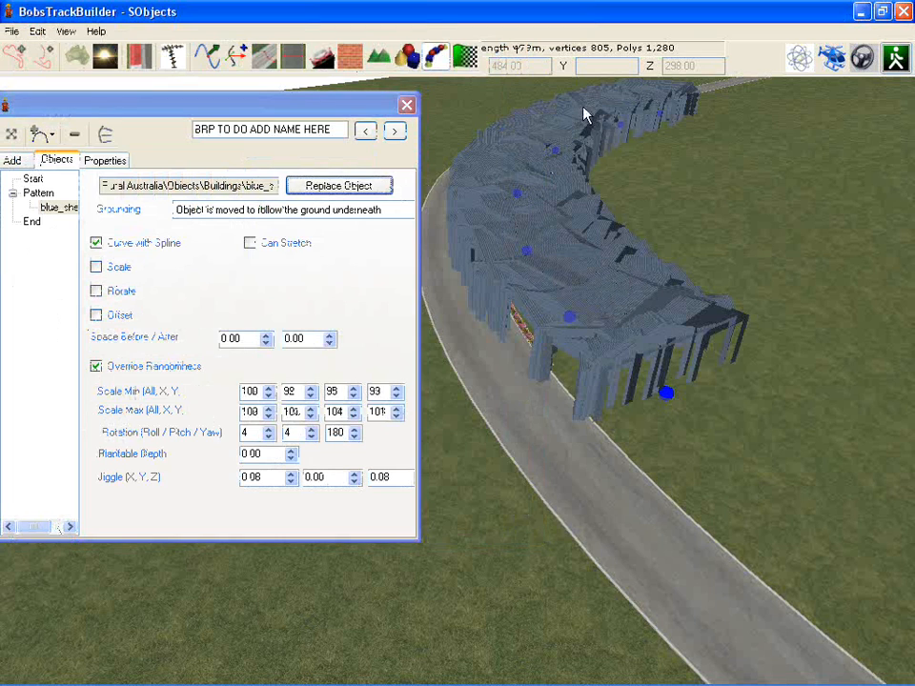
click(97, 269)
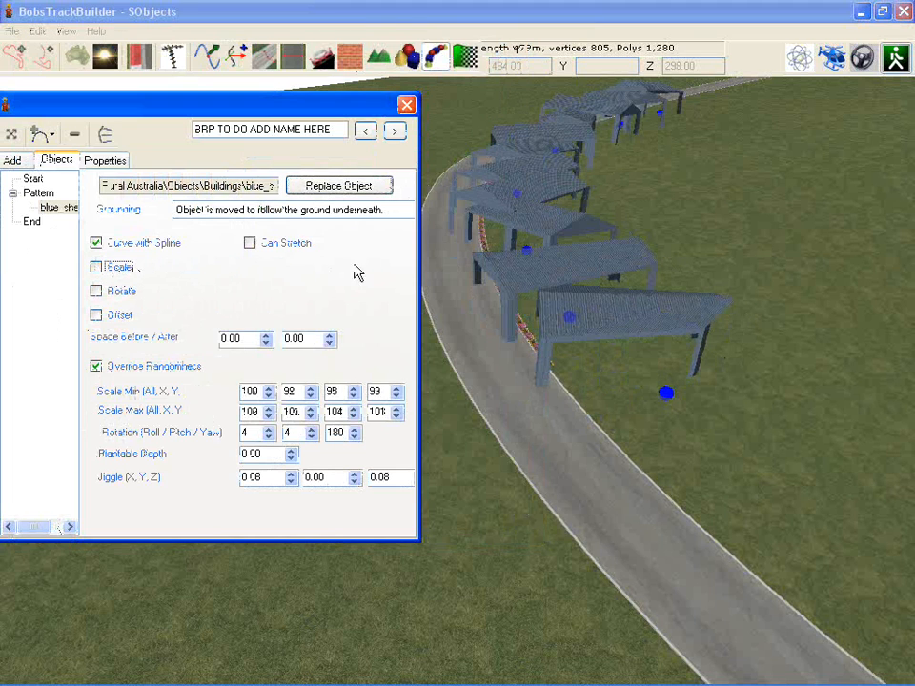
click(96, 366)
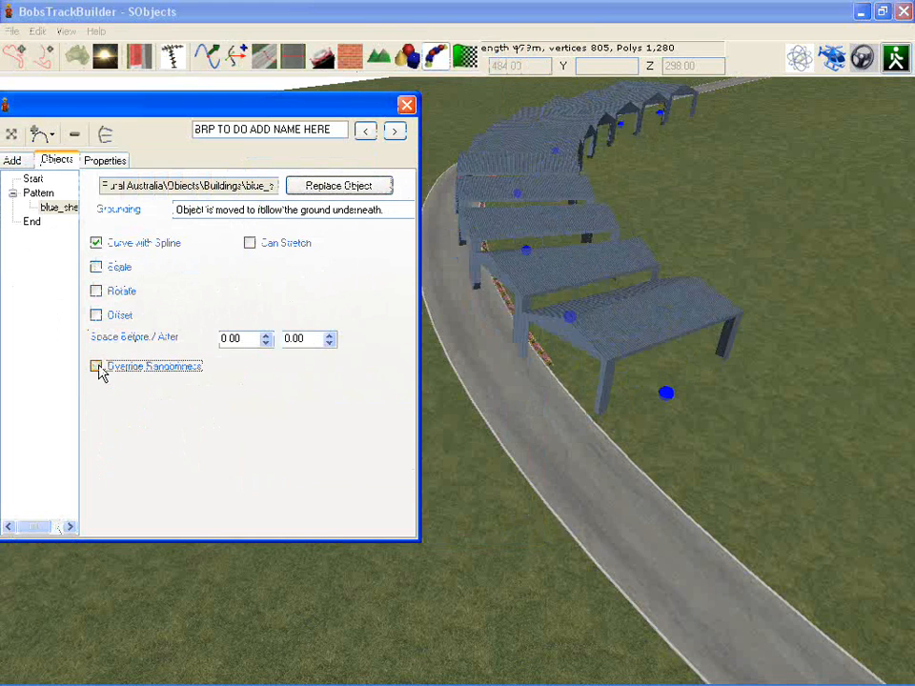
click(109, 298)
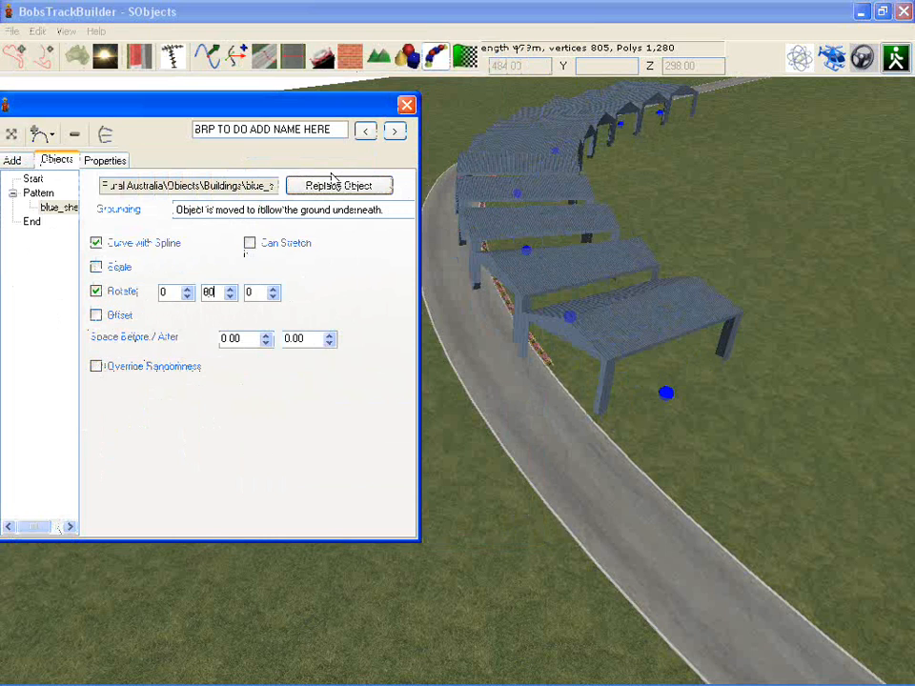
text(80)
key(Tab)
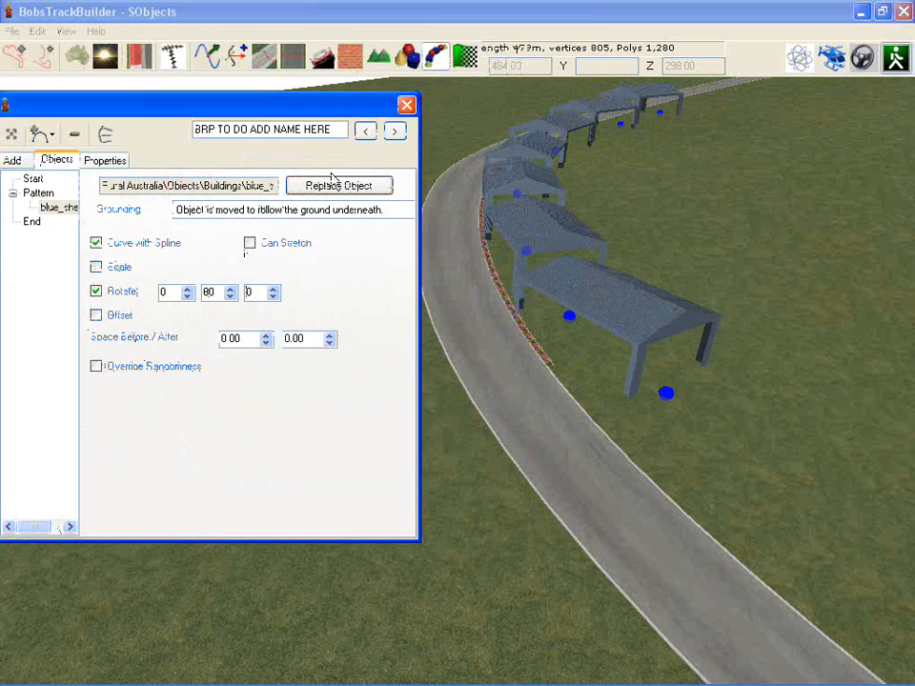
Ground the sheds by moving individual vertices to follow the ground and set the space before each object to 2.00.
click(253, 211)
click(244, 250)
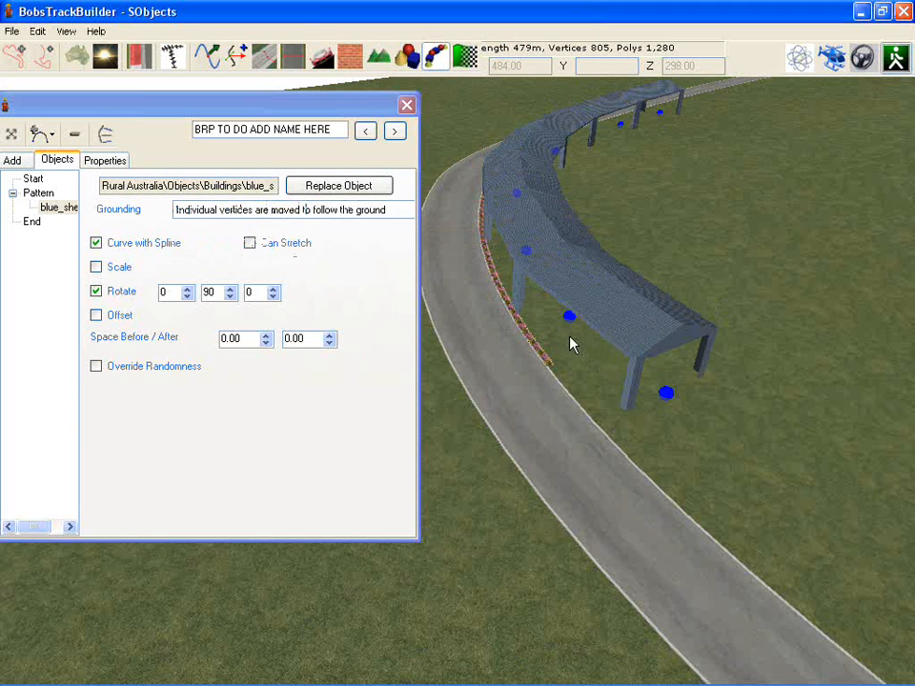
drag(240, 339, 231, 340)
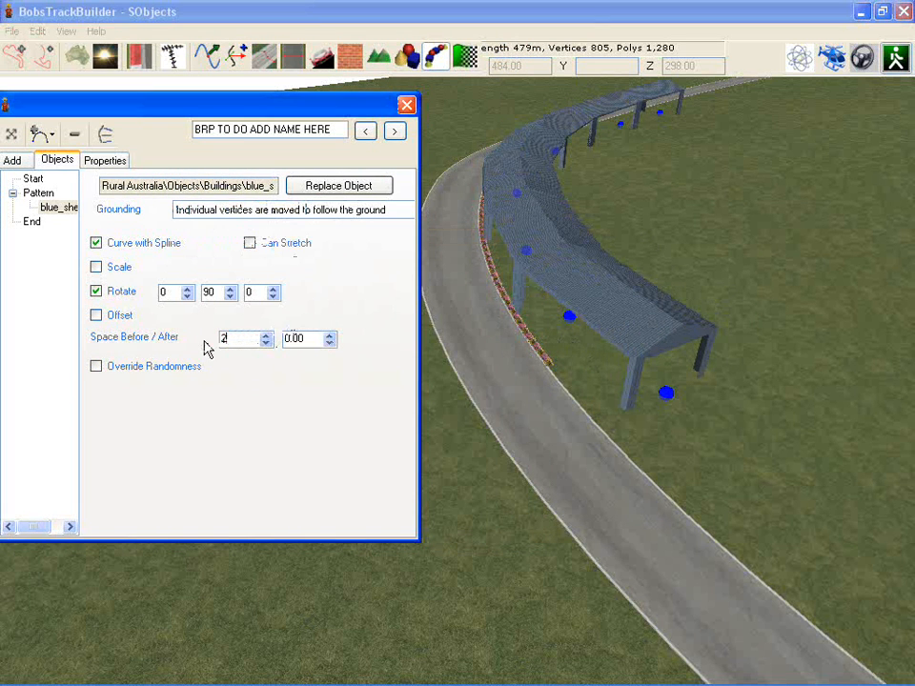
key(Tab)
Extend the near end of the shed row along the straight and move its second control point closer to the track.
right_drag(507, 315, 634, 272)
click(15, 136)
right_drag(688, 345, 680, 268)
drag(658, 259, 894, 422)
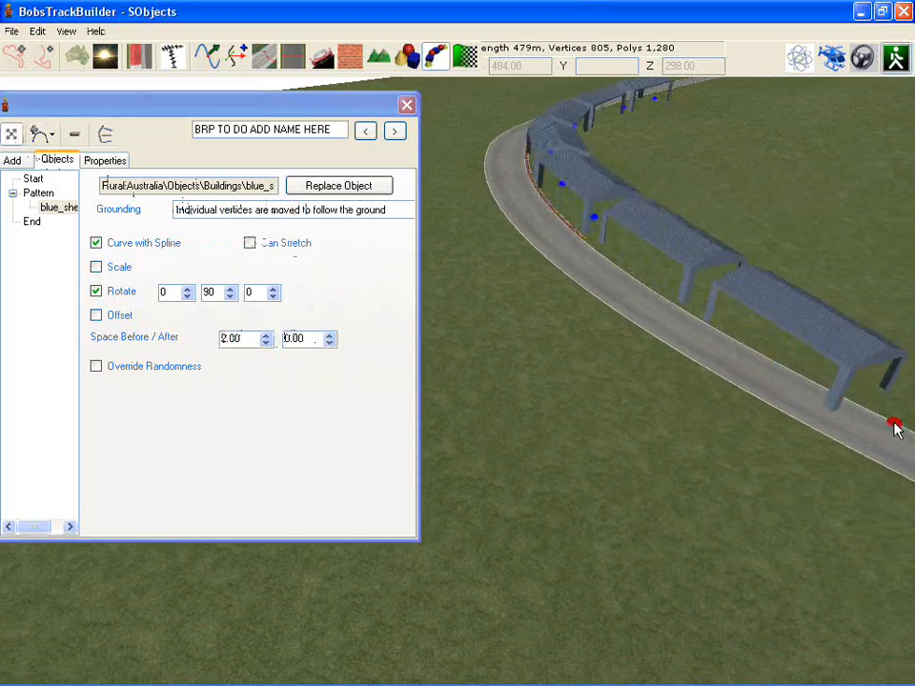
scroll(632, 368, down, 5)
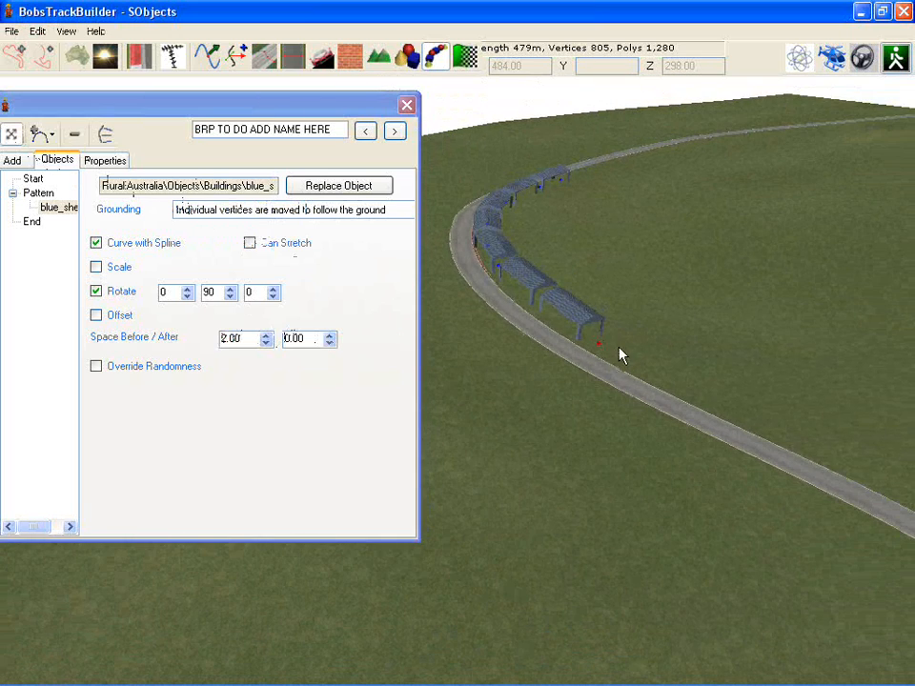
drag(610, 351, 829, 458)
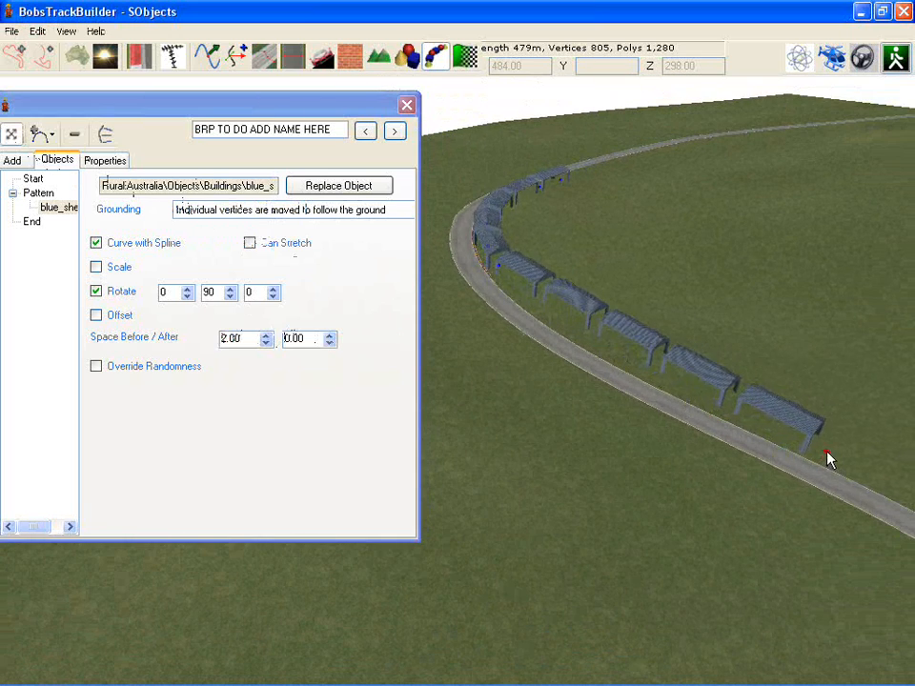
drag(594, 326, 576, 330)
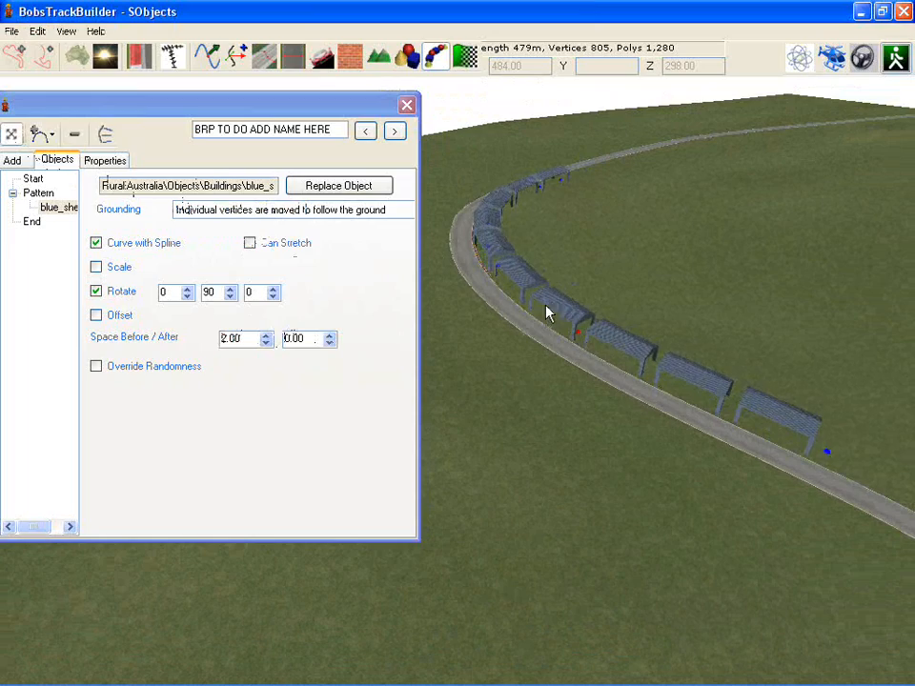
Reposition the last three control points so the far end of the shed row extends further along the track.
scroll(667, 412, up, 5)
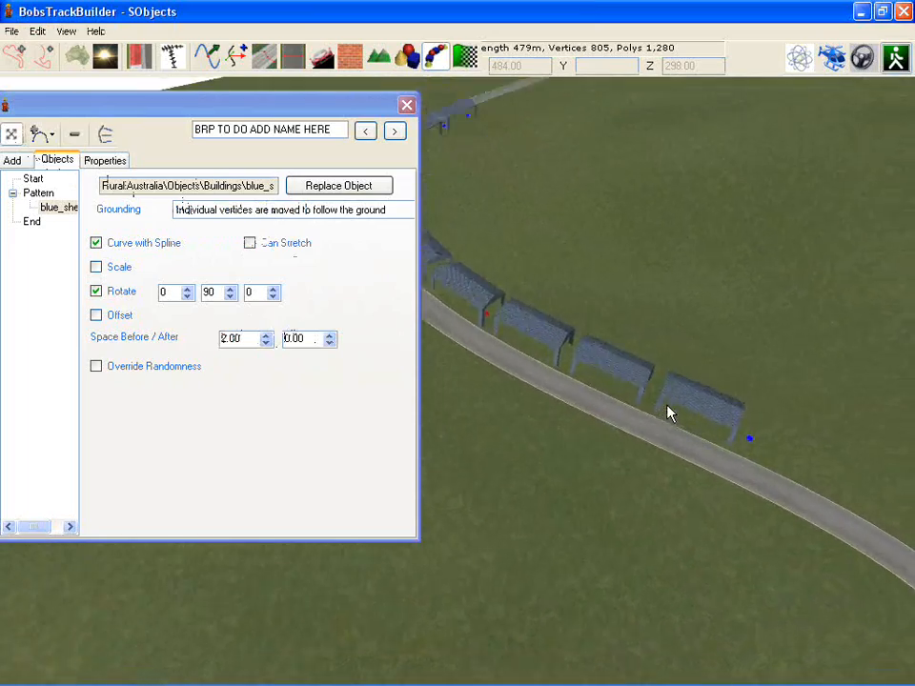
middle_drag(645, 327, 721, 295)
mouse_move(589, 269)
middle_down()
mouse_move(594, 341)
mouse_move(663, 368)
middle_up()
drag(685, 353, 681, 353)
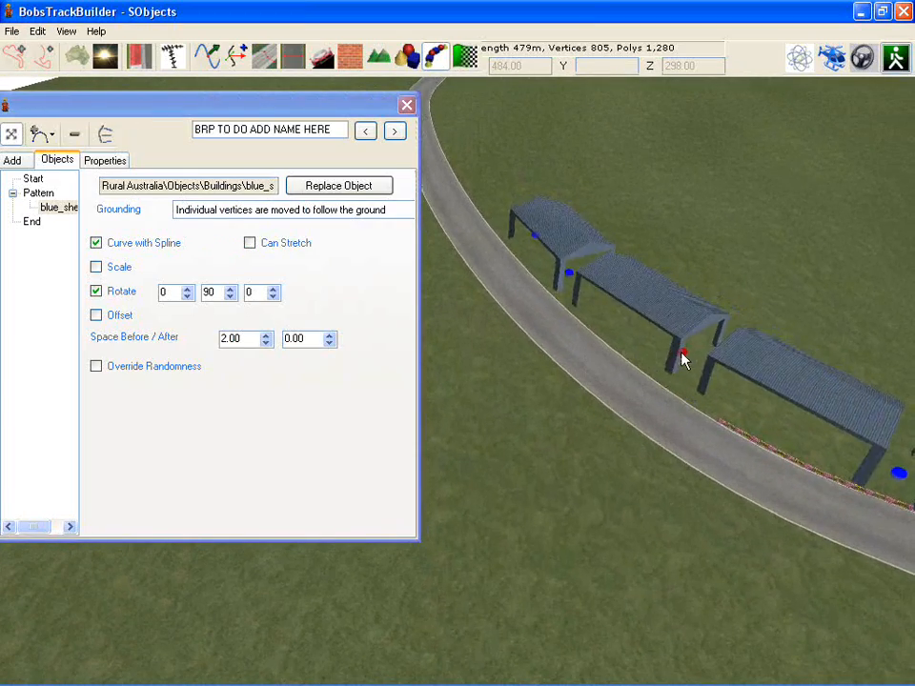
drag(569, 272, 580, 267)
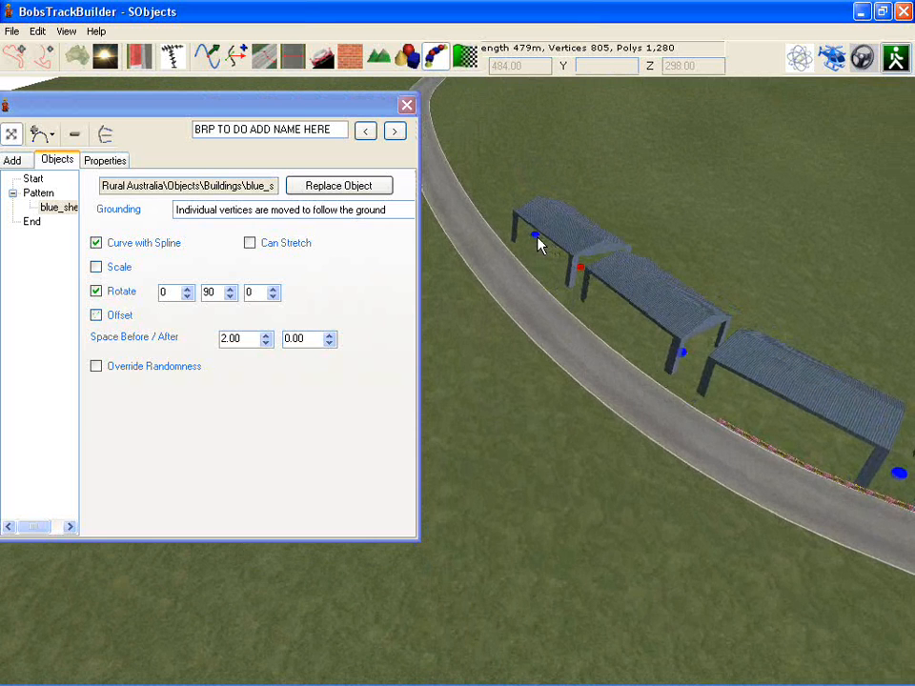
drag(537, 240, 482, 160)
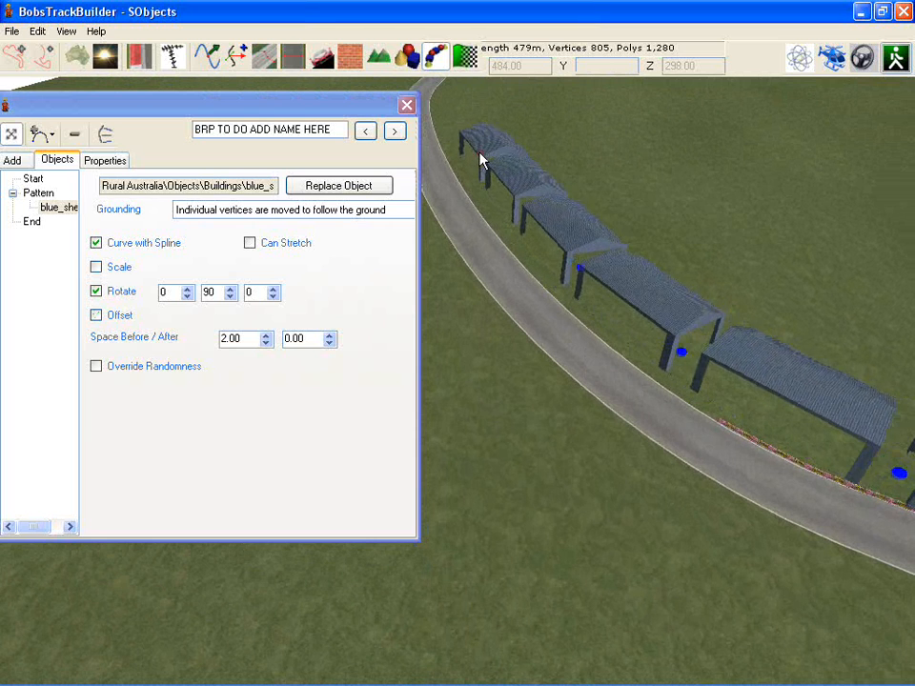
right_drag(567, 209, 471, 148)
scroll(528, 232, down, 3)
right_drag(596, 245, 567, 186)
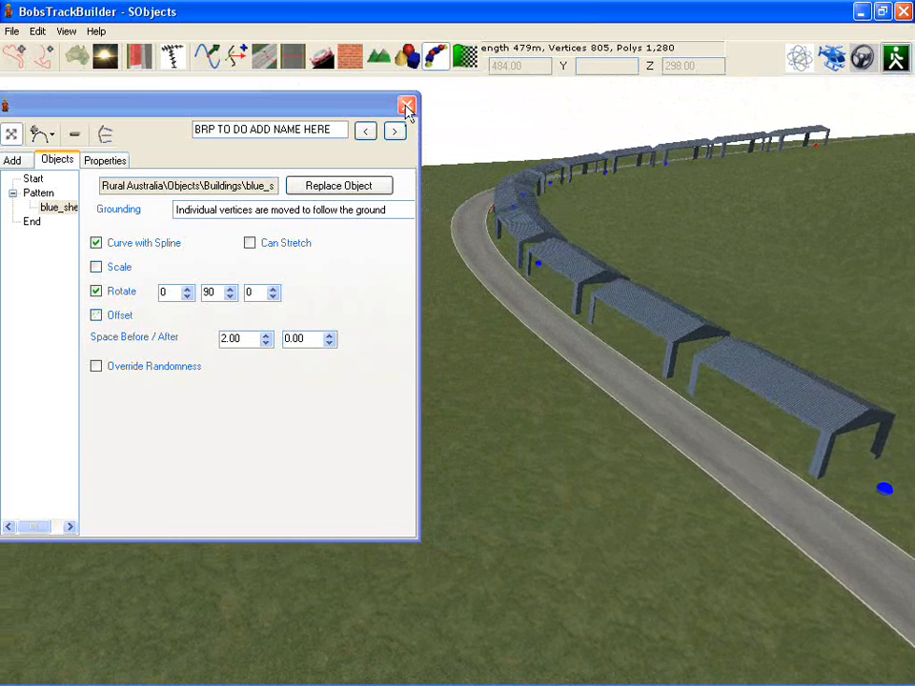
Place a new short two-point string of the White1 tire wall on the open grass away from the track.
right_drag(645, 260, 820, 243)
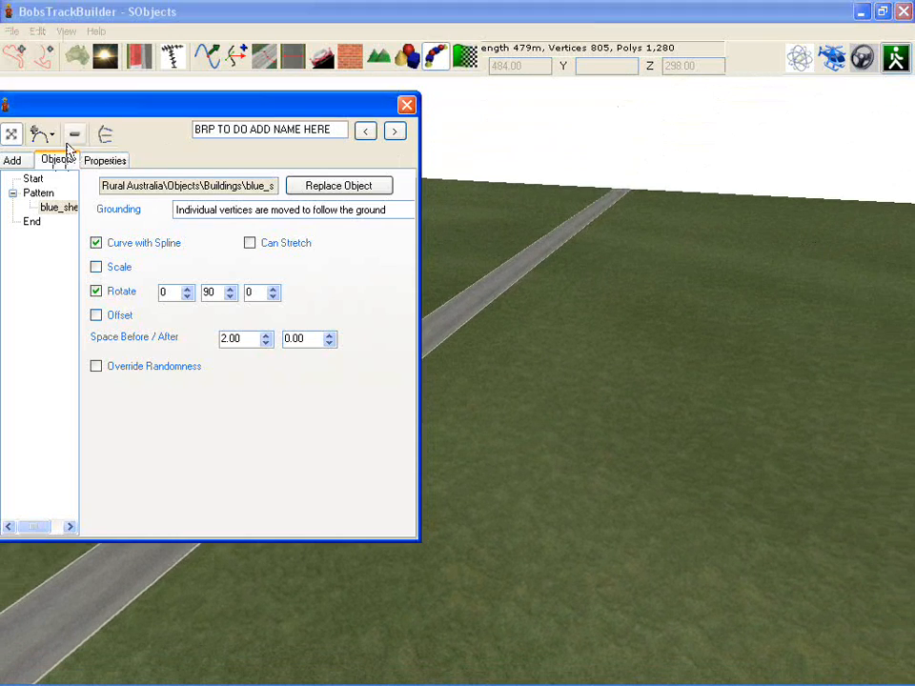
click(626, 205)
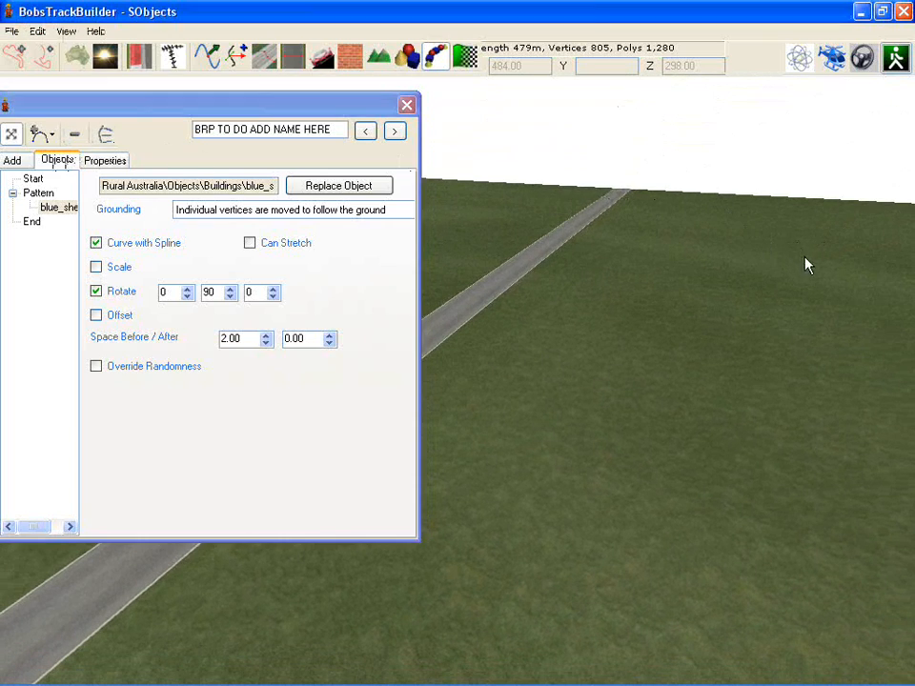
right_drag(805, 265, 569, 317)
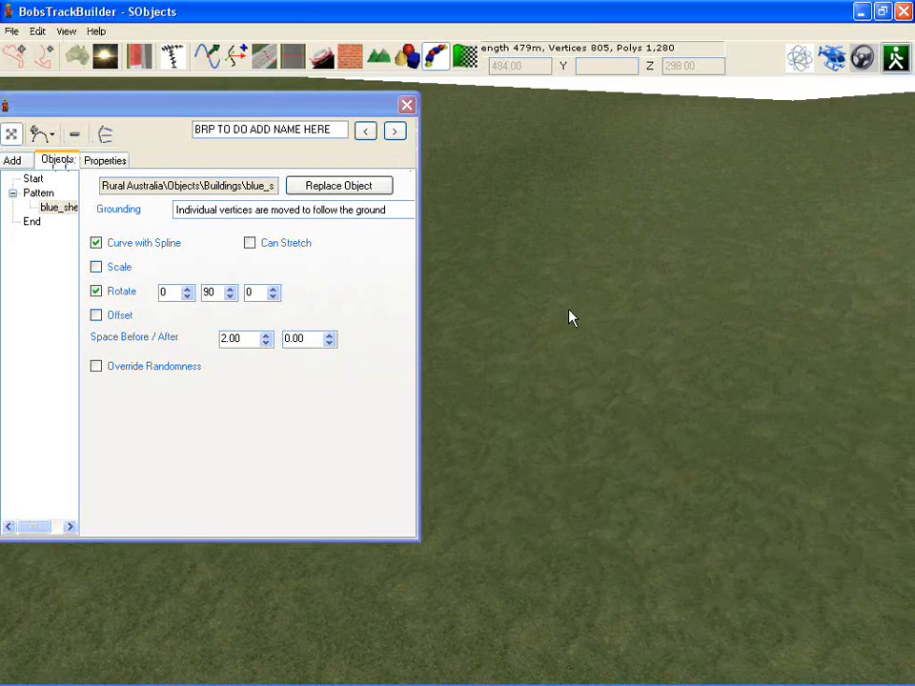
click(99, 118)
click(14, 162)
click(189, 195)
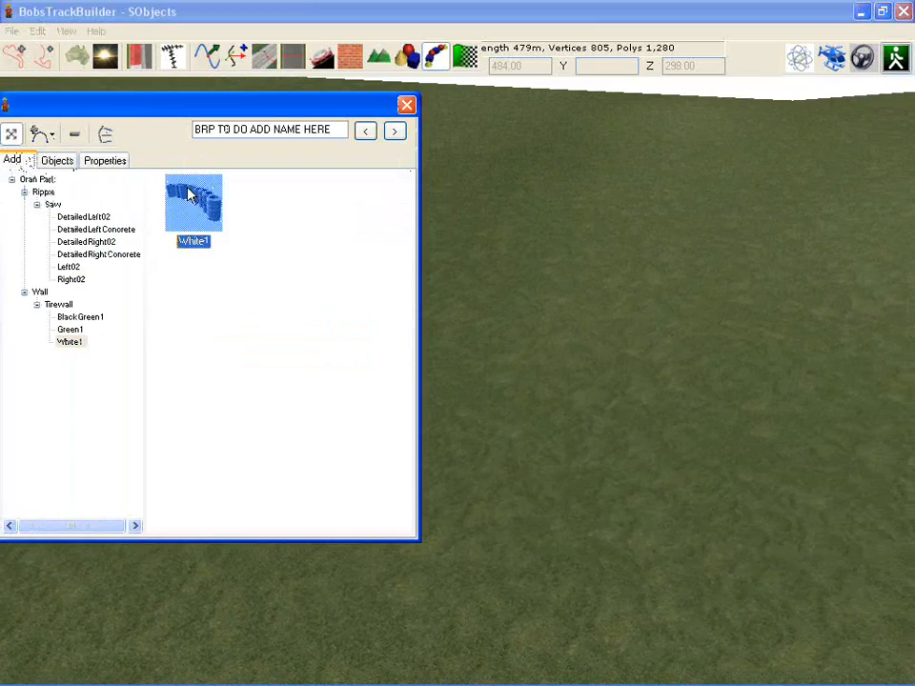
click(40, 135)
click(82, 237)
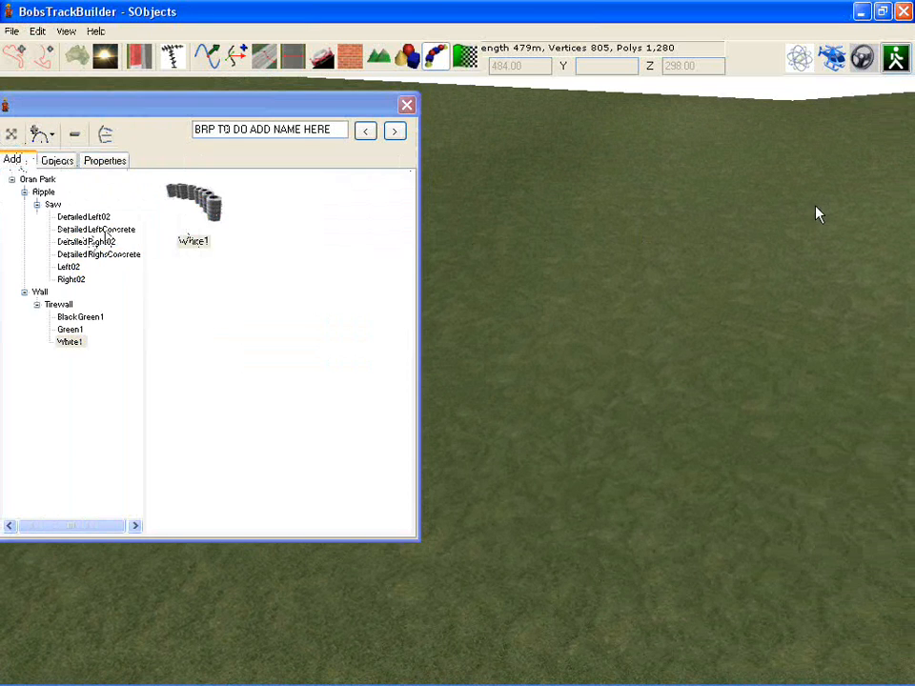
drag(816, 213, 677, 198)
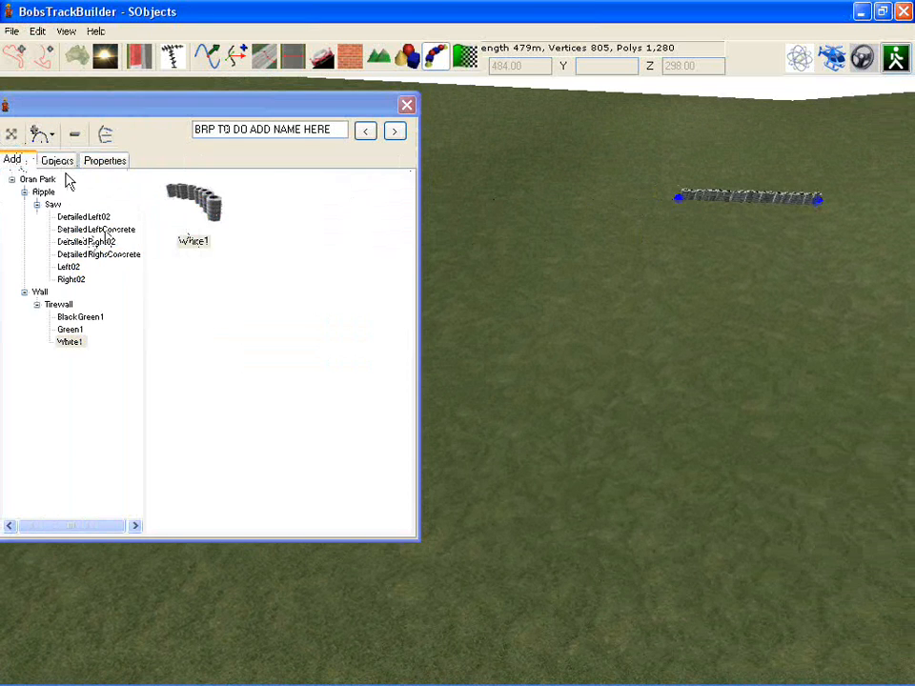
Replace the new string's tire object with House03 from the HouseTest object library.
click(57, 161)
click(366, 188)
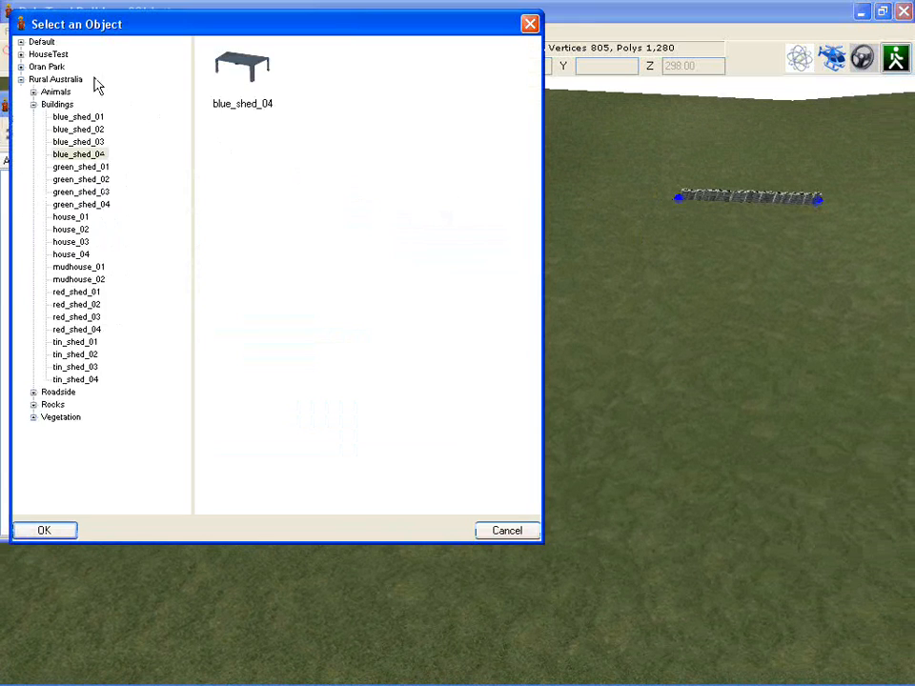
click(50, 55)
click(228, 100)
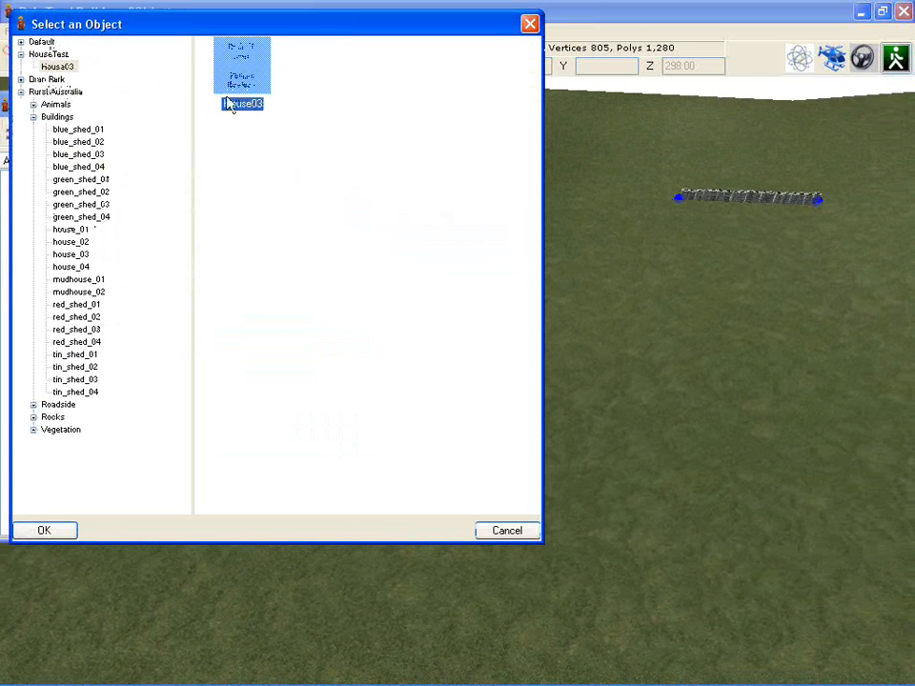
click(43, 532)
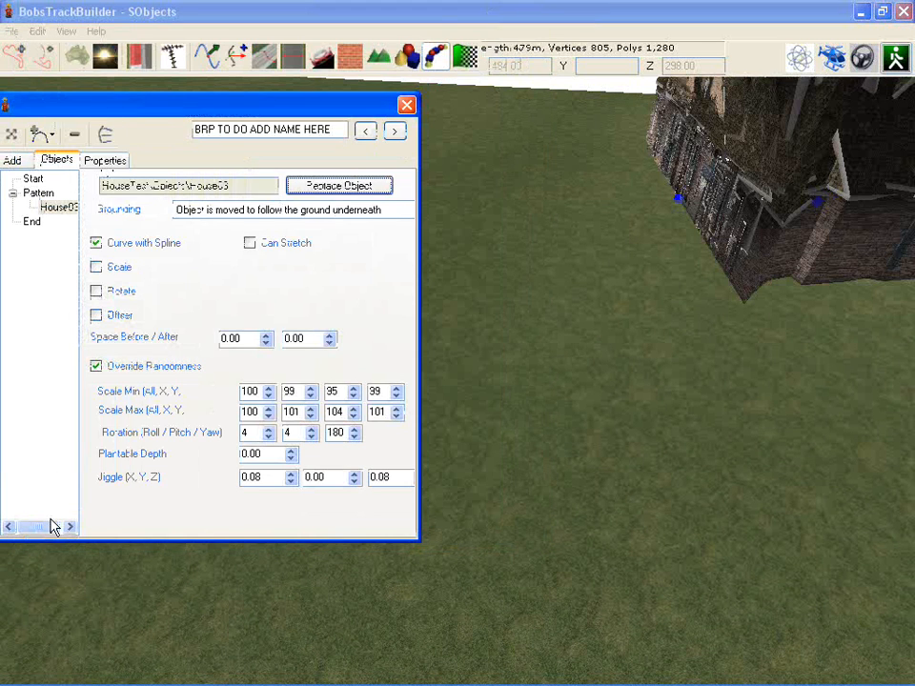
Lengthen the house string by moving one end control point further out and turn off Override Randomness.
click(96, 267)
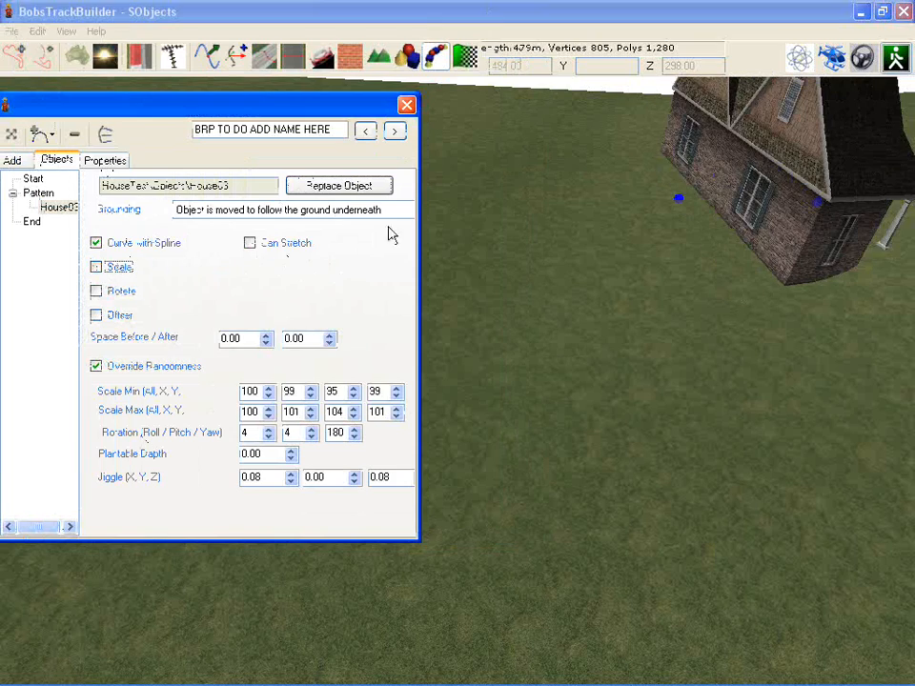
mouse_move(651, 203)
middle_down()
mouse_move(666, 195)
mouse_move(663, 183)
mouse_move(640, 175)
mouse_move(658, 181)
middle_up()
click(12, 135)
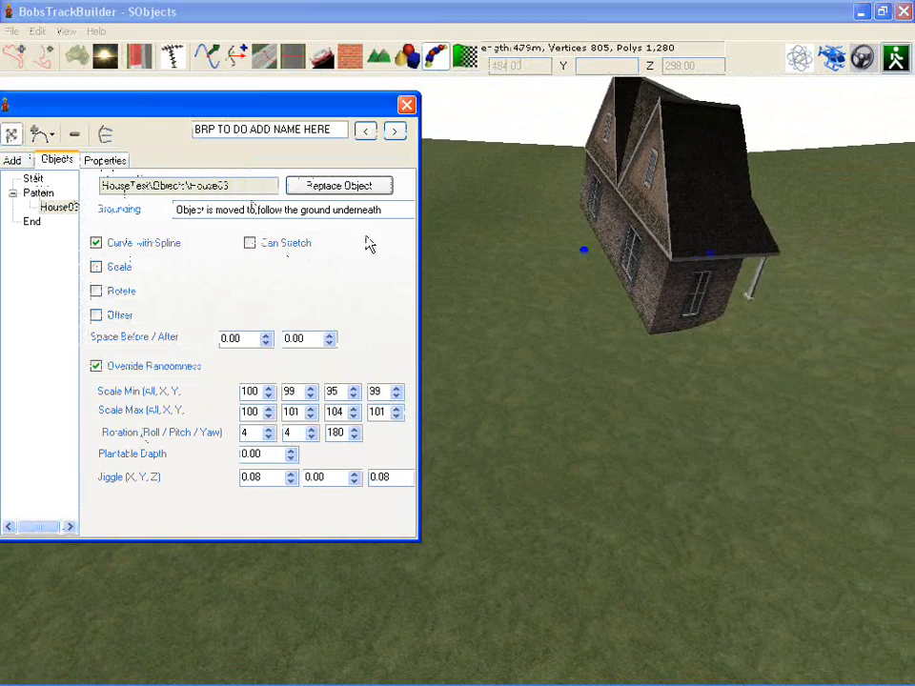
drag(580, 249, 381, 249)
click(95, 366)
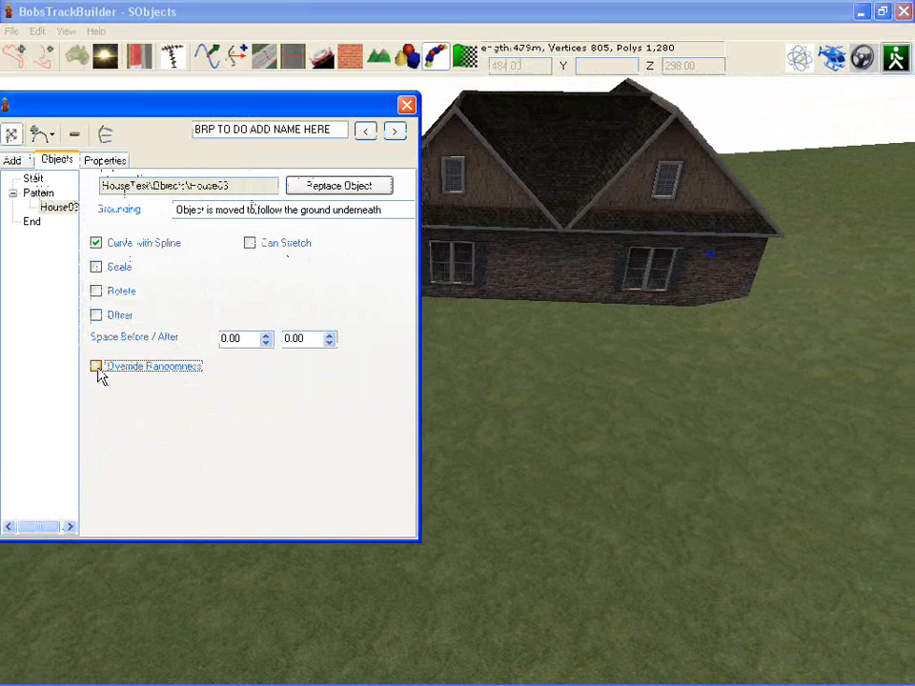
middle_drag(613, 305, 635, 297)
middle_drag(698, 302, 337, 279)
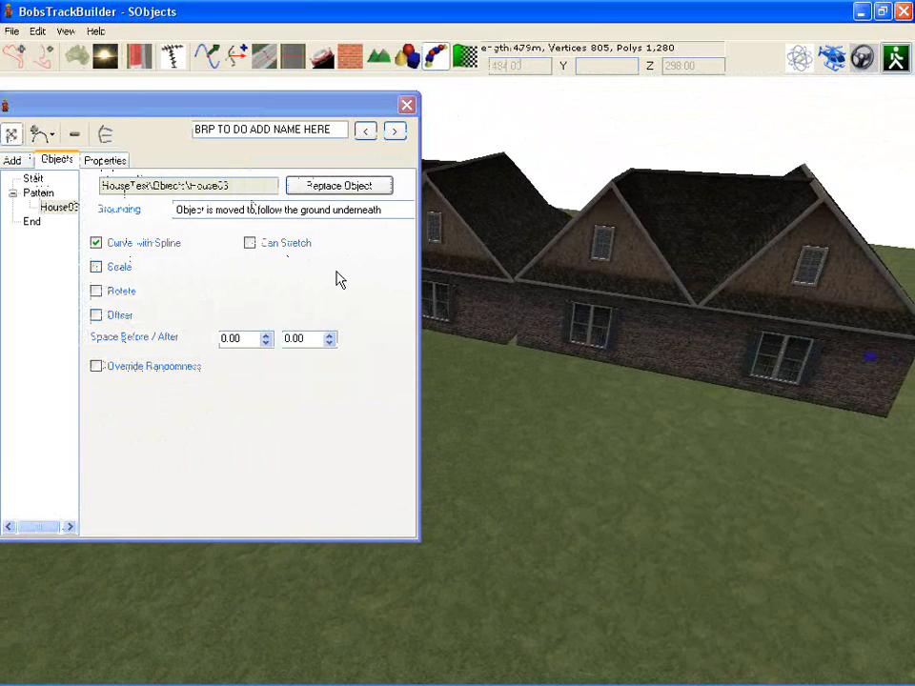
middle_drag(541, 303, 665, 326)
Enable Scale for the house object and set its first scale value to 200.
click(97, 268)
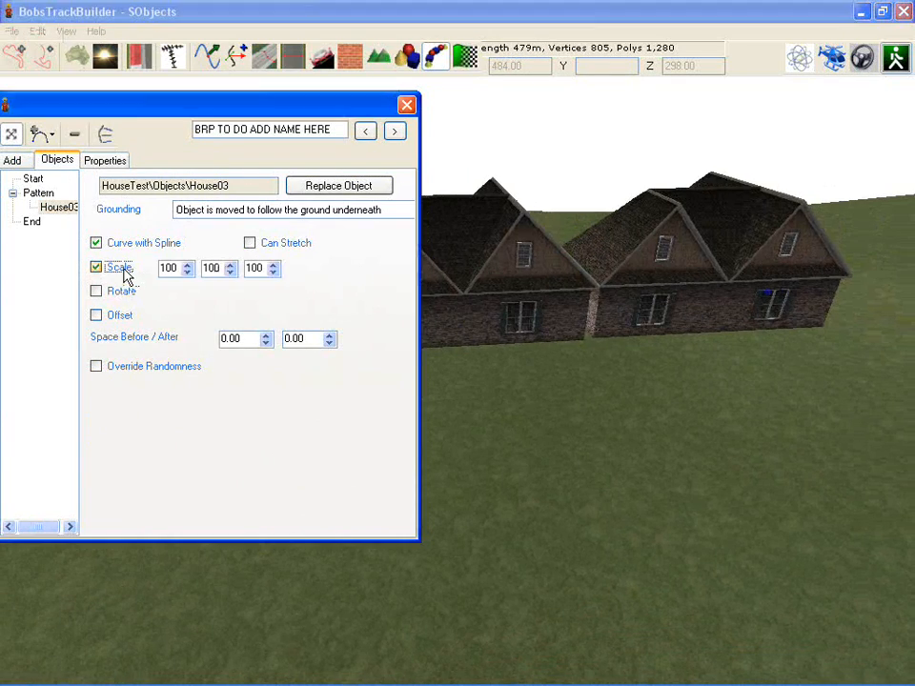
drag(176, 268, 145, 270)
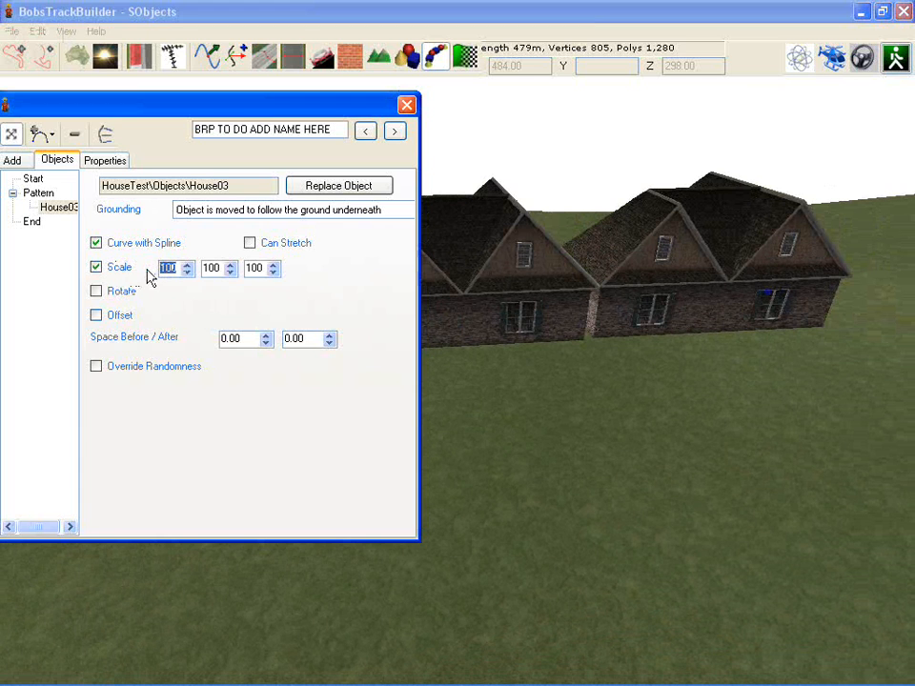
key(Return)
middle_drag(625, 324, 362, 315)
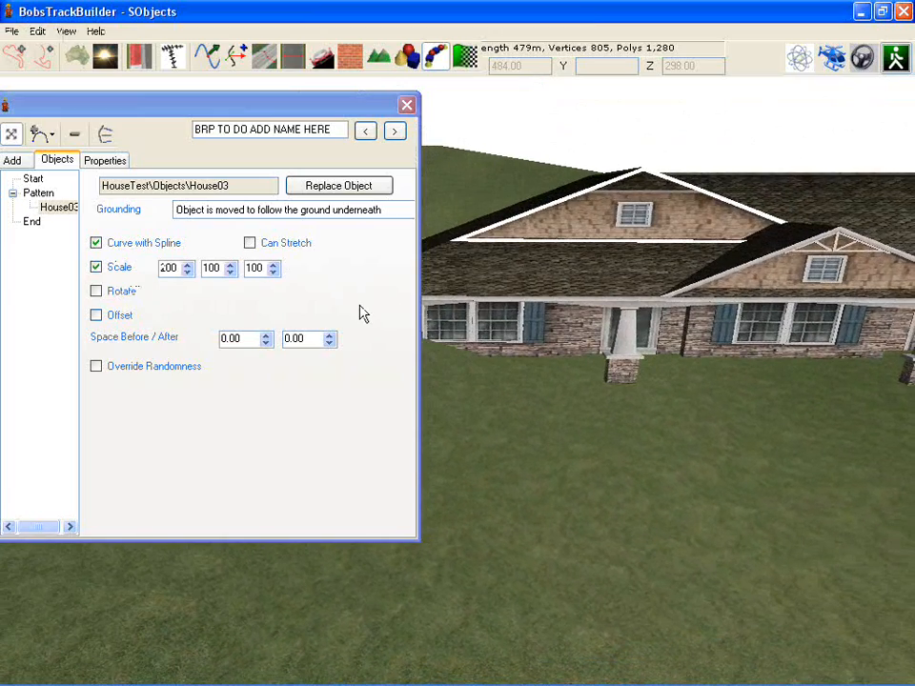
Change the house object's grounding option and reposition a control point of its string.
click(295, 218)
click(291, 249)
middle_drag(534, 381, 496, 383)
click(264, 378)
middle_drag(647, 394, 751, 439)
drag(581, 399, 706, 399)
right_drag(849, 404, 581, 286)
click(406, 107)
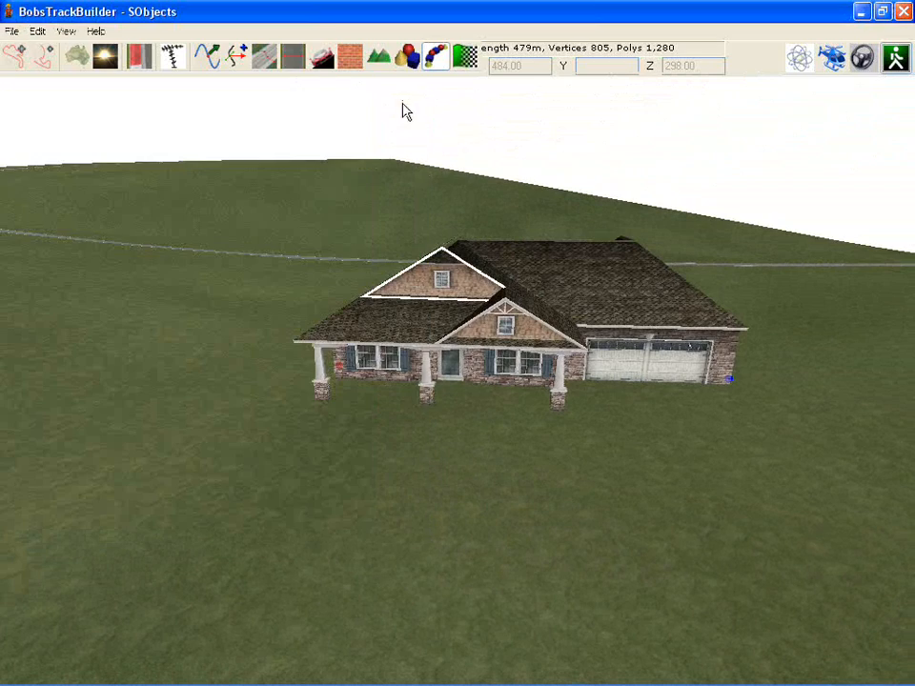
Bend the house by adding two control points between the ends of its string.
right_drag(547, 430, 696, 441)
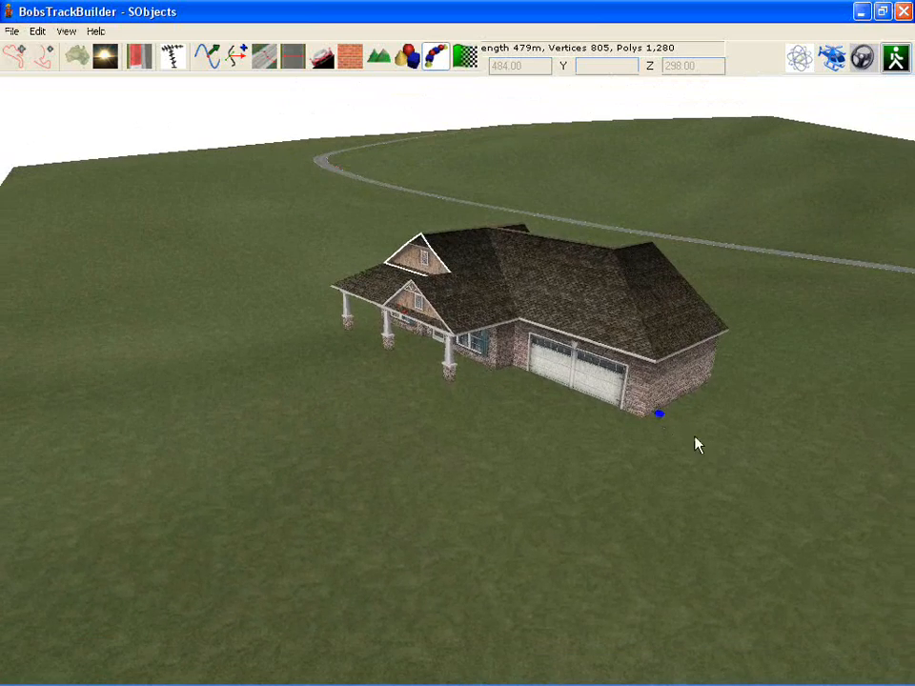
right_drag(512, 352, 515, 398)
scroll(464, 365, up, 5)
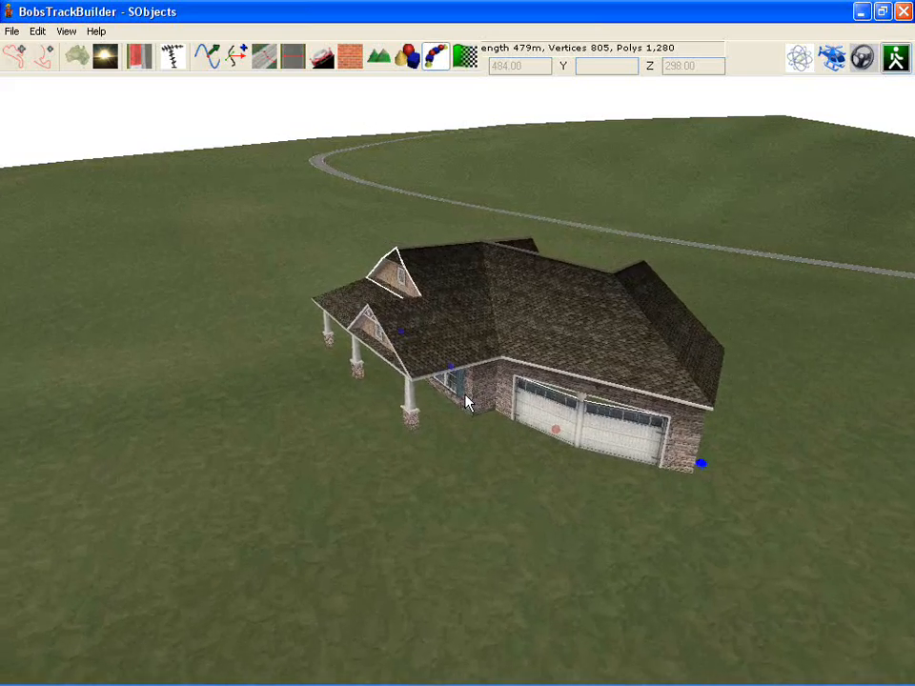
right_drag(484, 416, 437, 441)
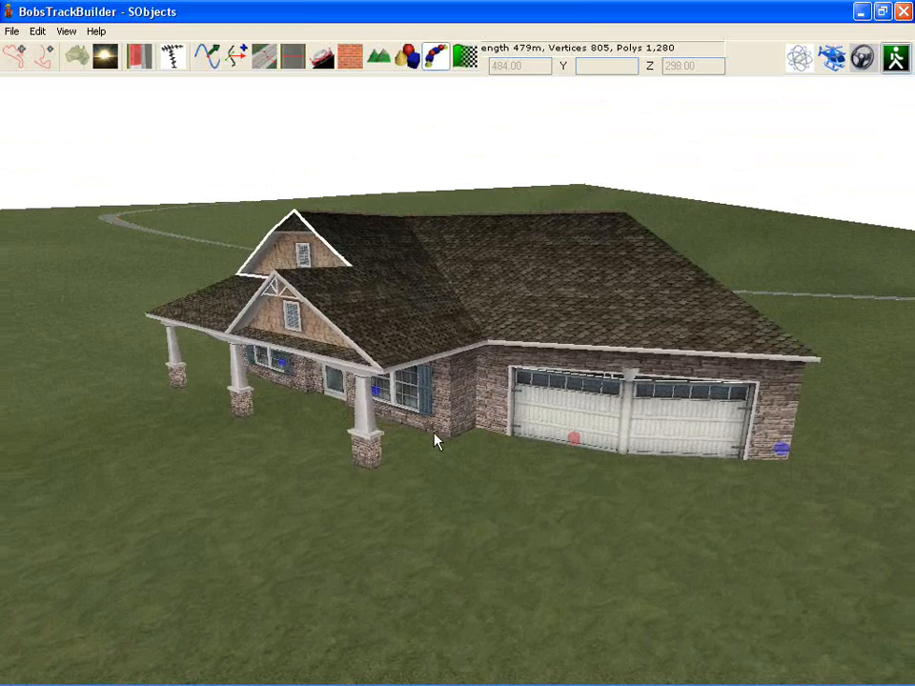
right_drag(436, 441, 424, 412)
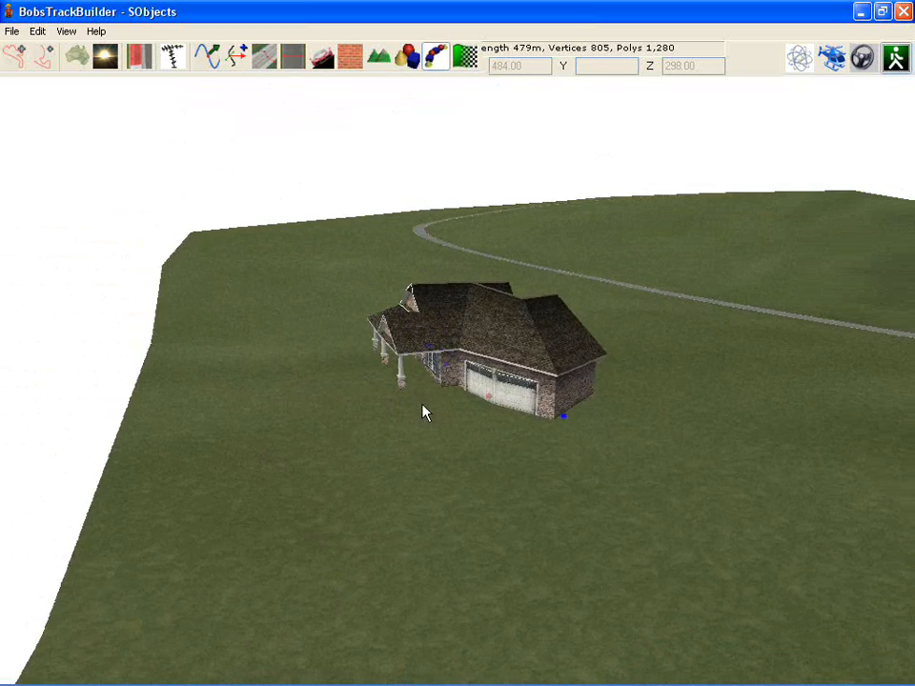